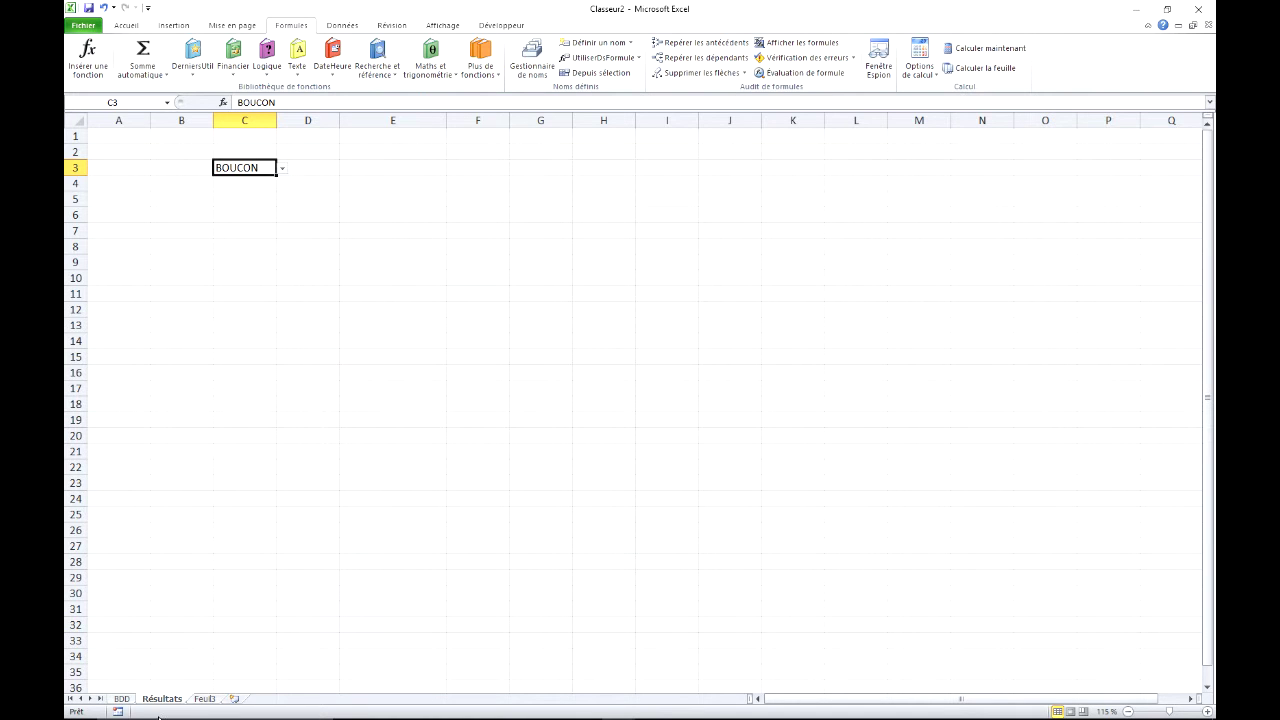
Step: Review the client rows on the BDD sheet, then return to the Résultats sheet
left_click(130, 698)
left_click(108, 176)
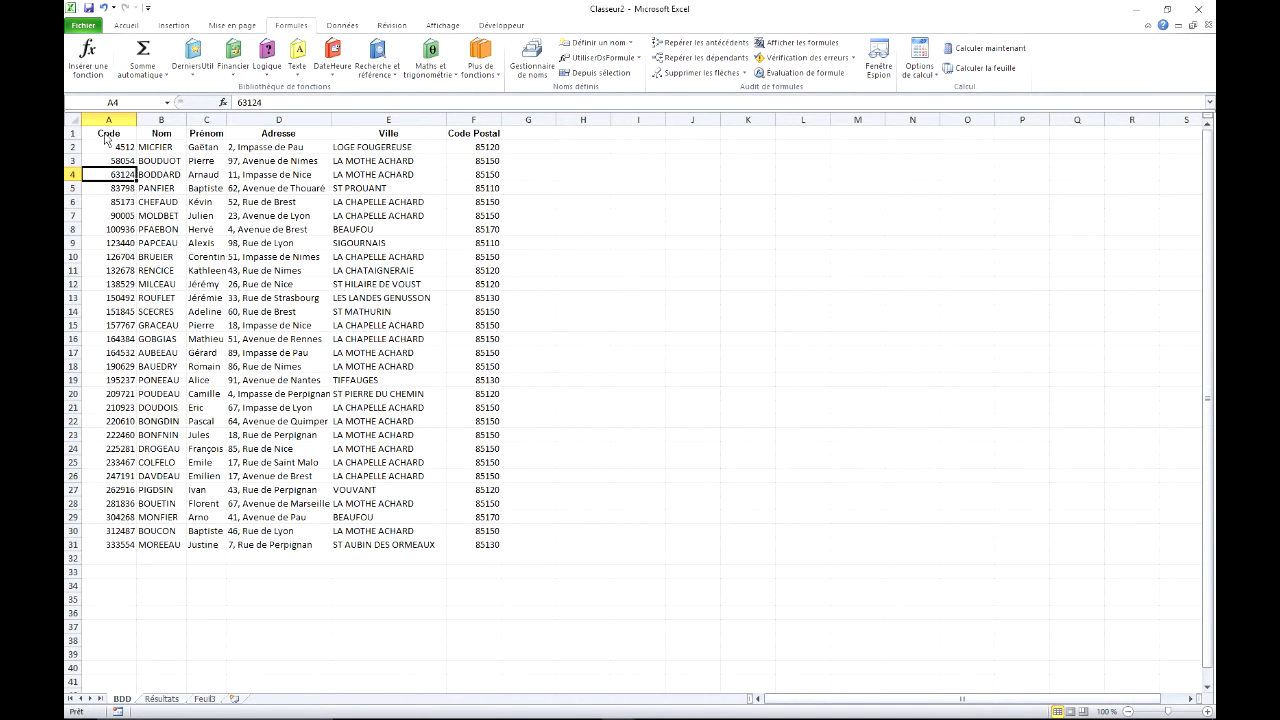
left_click(107, 217)
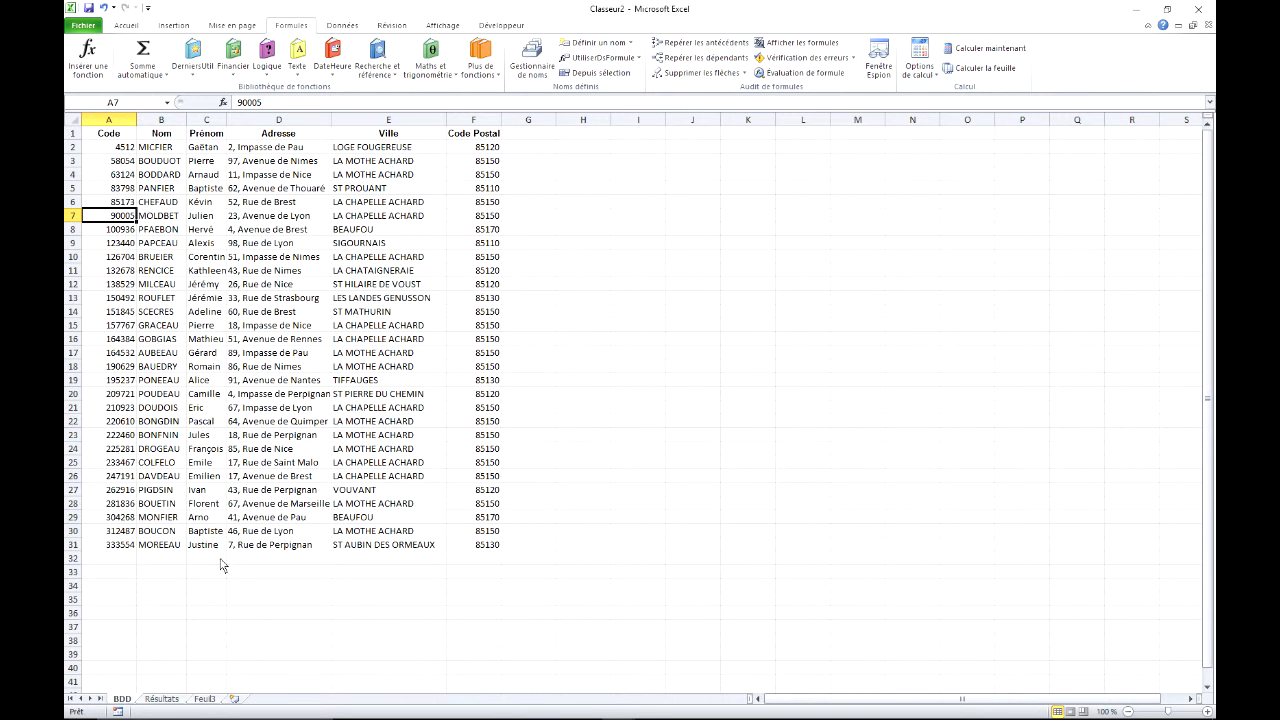
left_click(163, 699)
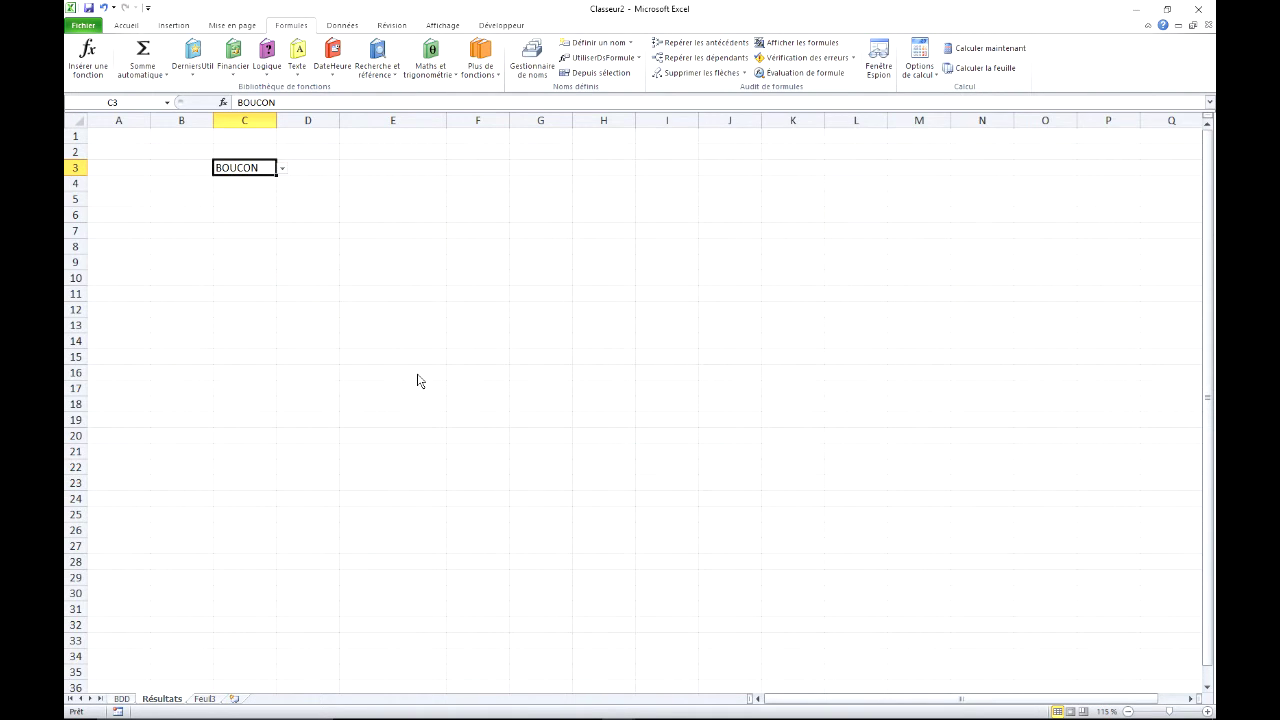
Step: Start a RECHERCHEV formula in E3 using C3 as the lookup value and bdd as the table
left_click(389, 169)
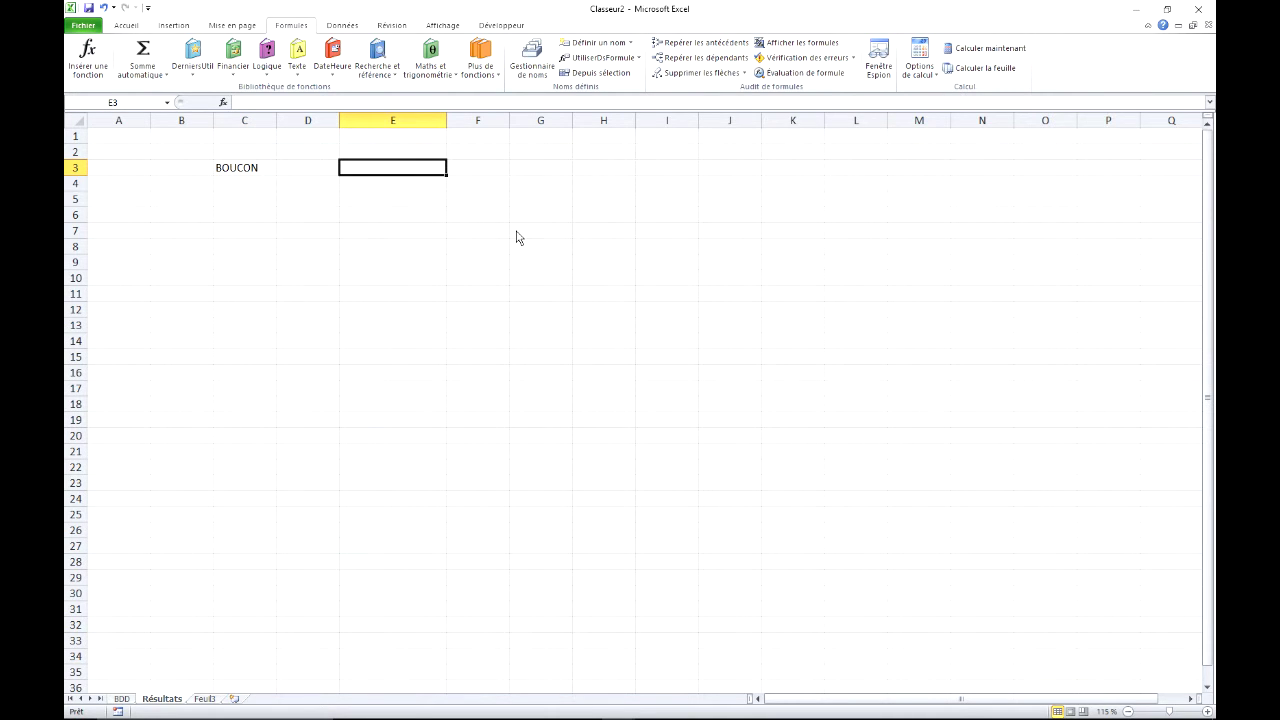
type("=rech")
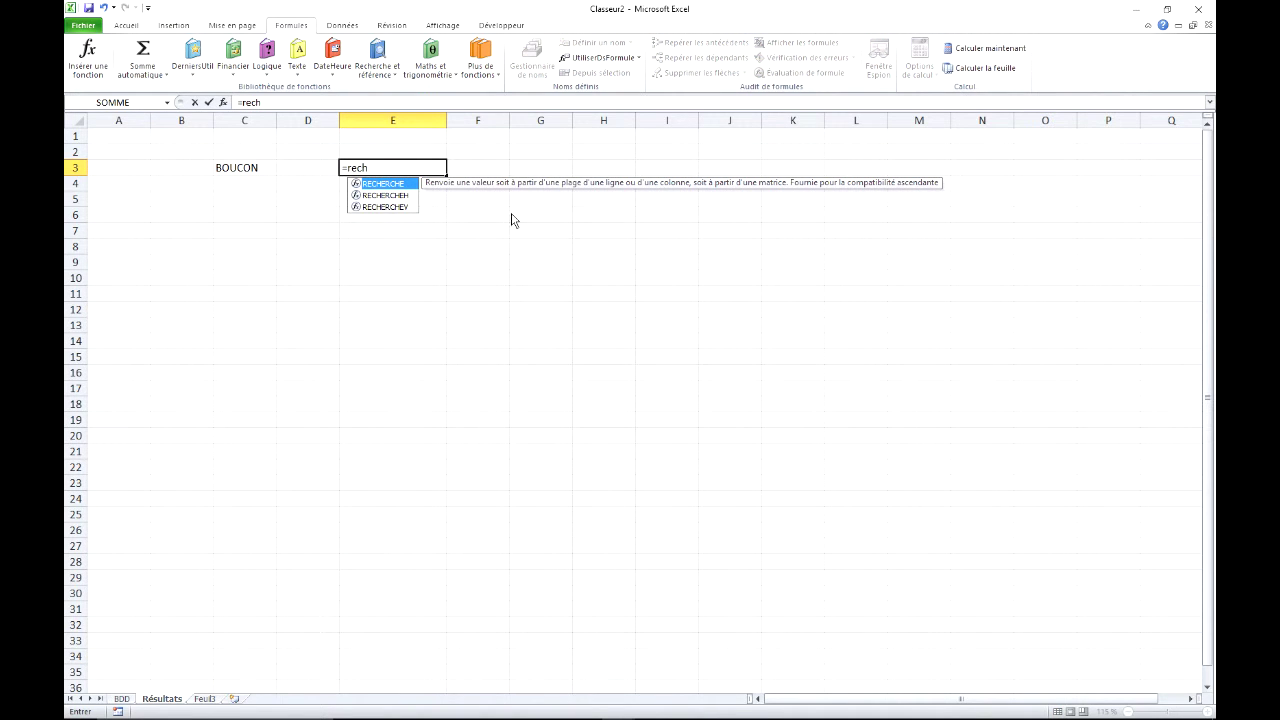
double_click(389, 207)
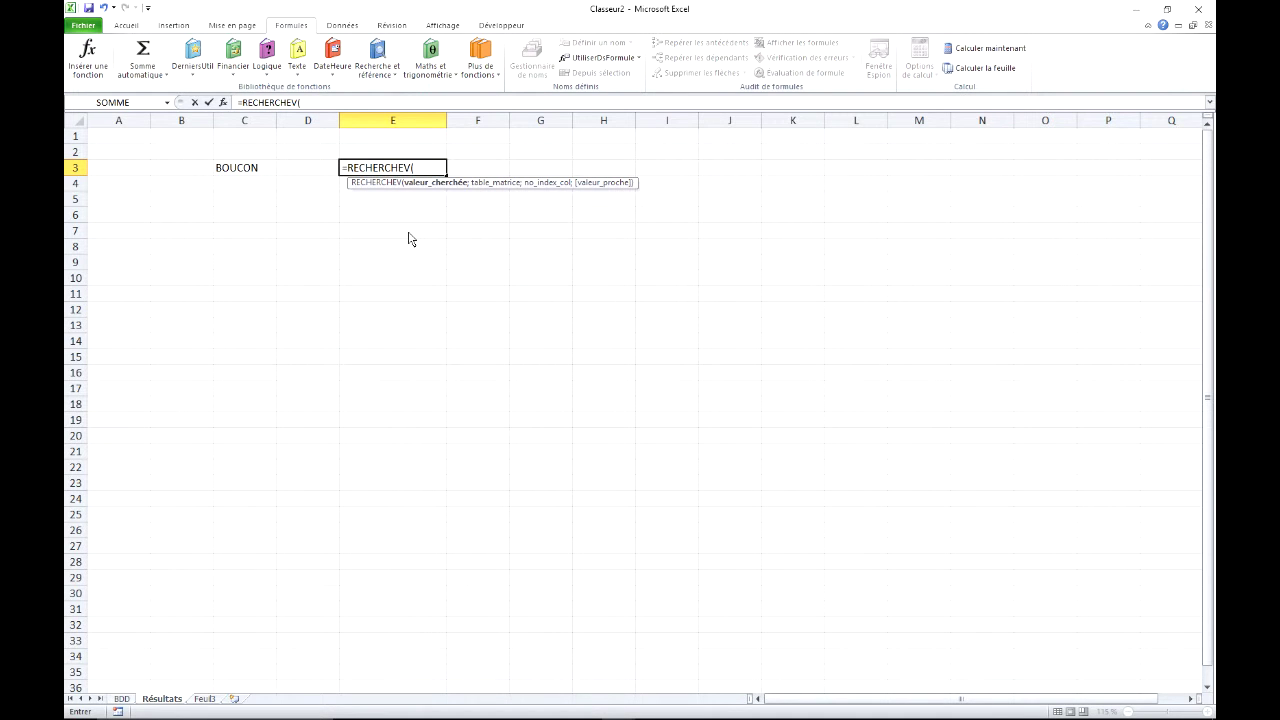
left_click(256, 171)
type(";")
key("F3")
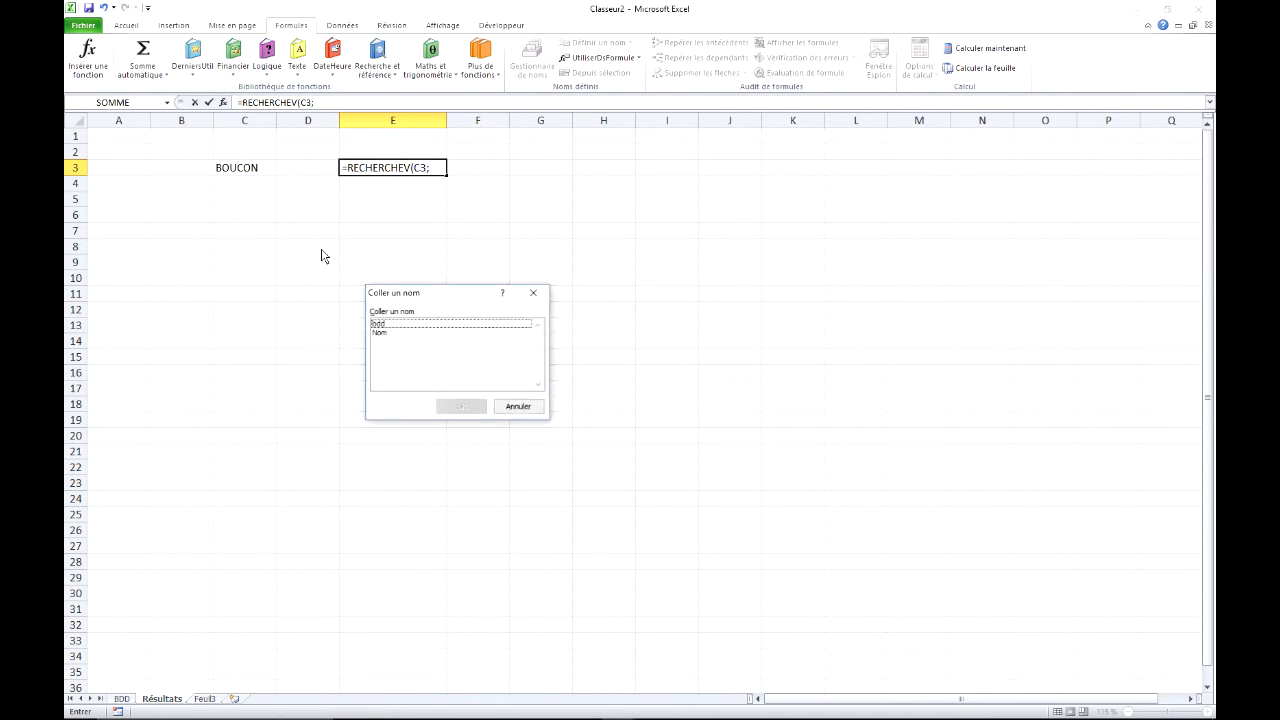
left_click(385, 324)
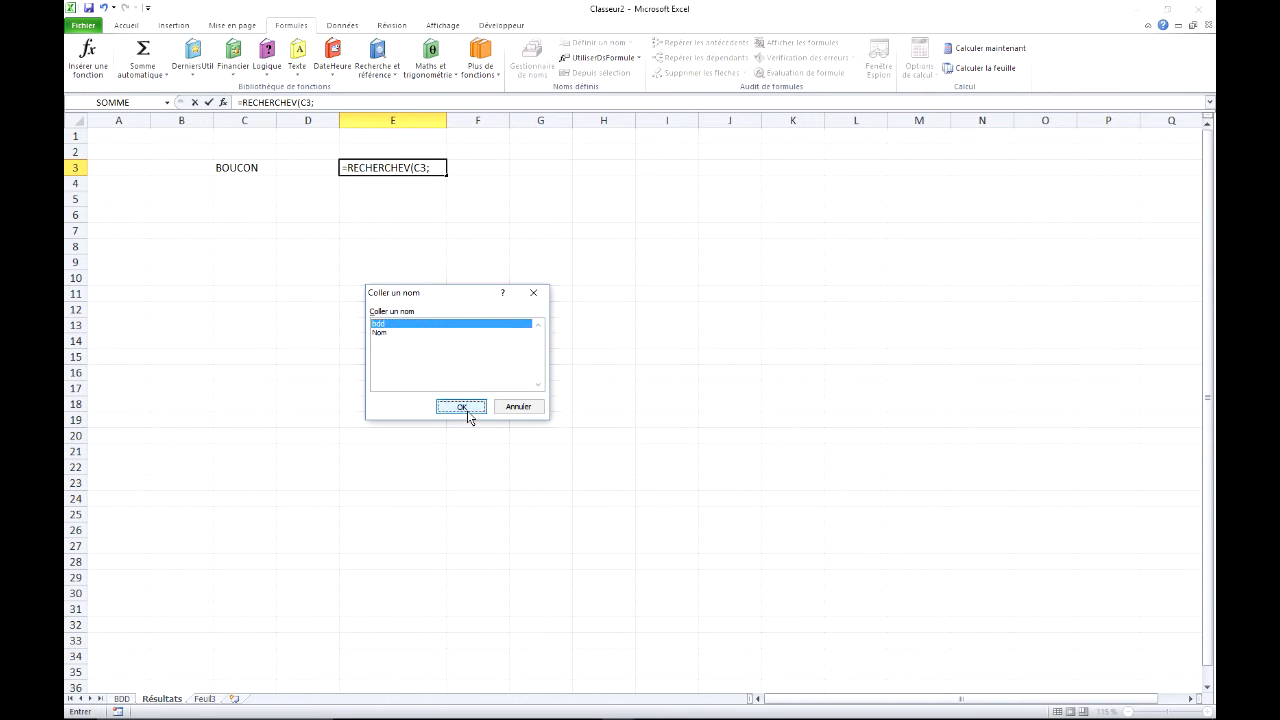
left_click(467, 409)
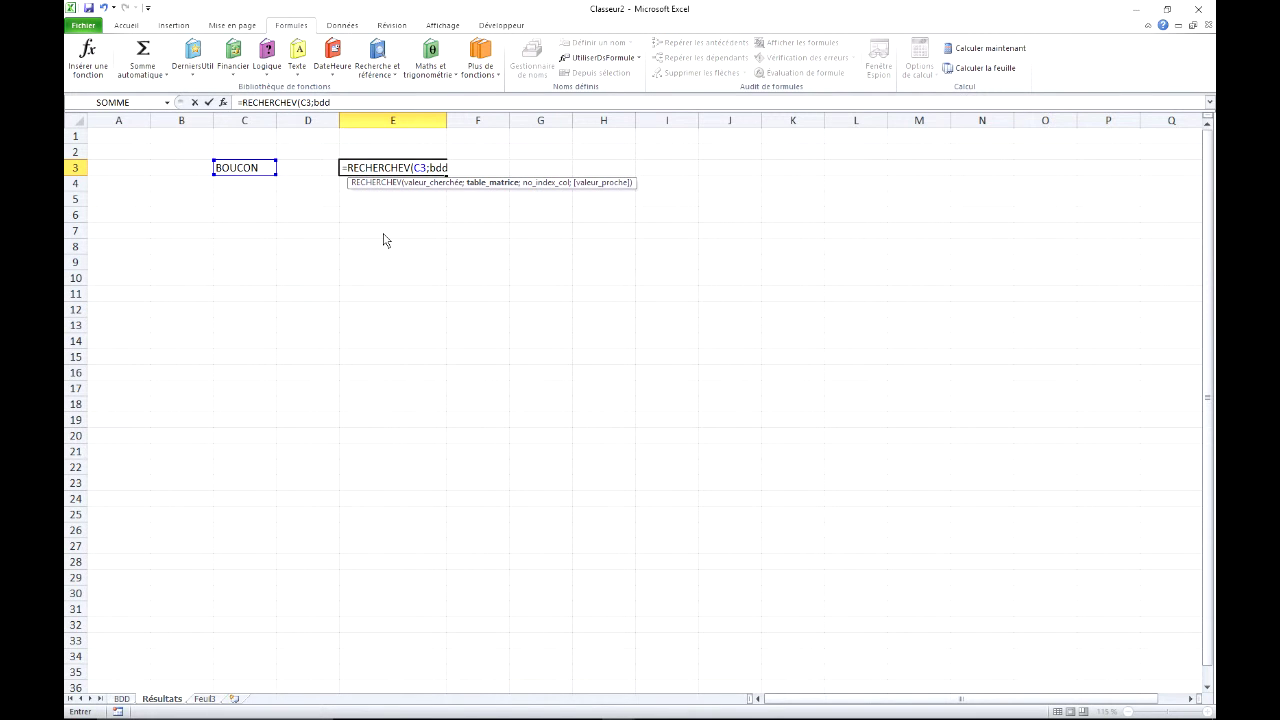
Step: Finish the formula as =RECHERCHEV(C3;bdd;3;0) and commit it in E3
type(";BDD!")
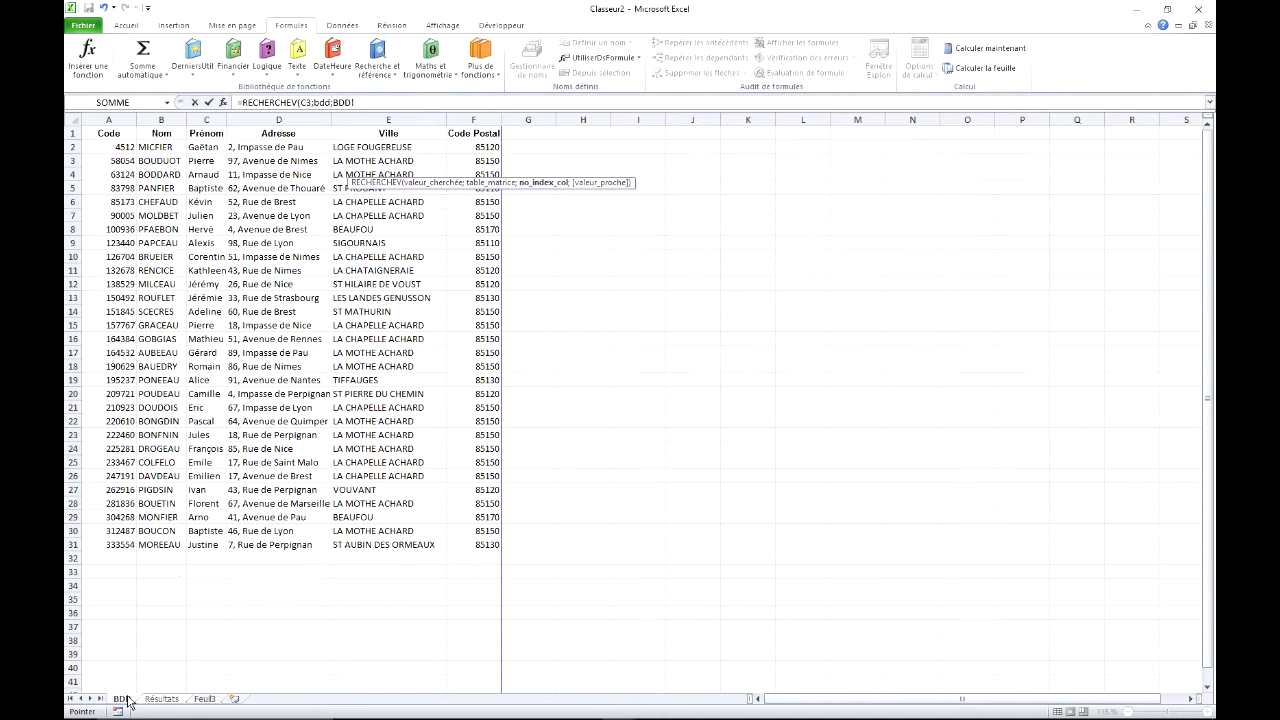
left_click(124, 698)
left_click(162, 703)
key("BackSpace")
key("BackSpace")
key("BackSpace")
key("BackSpace")
key("BackSpace")
key("BackSpace")
key("BackSpace")
key("BackSpace")
key("BackSpace")
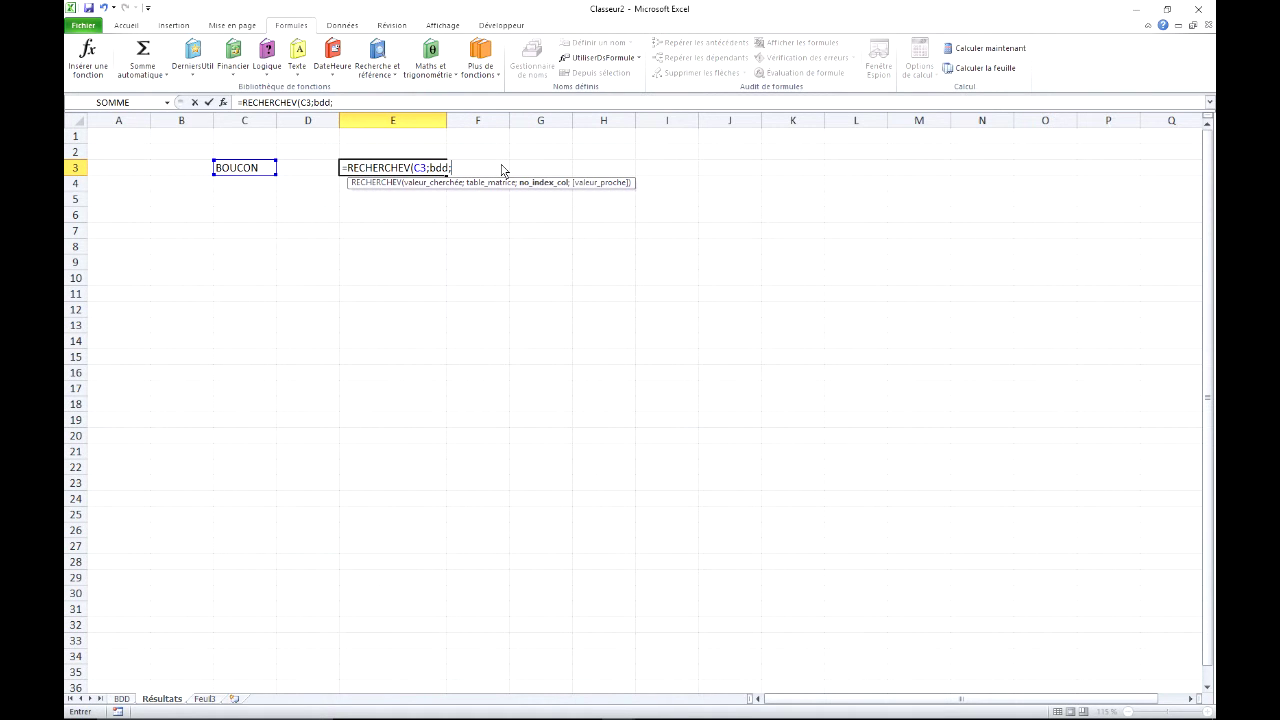
type("3;0")
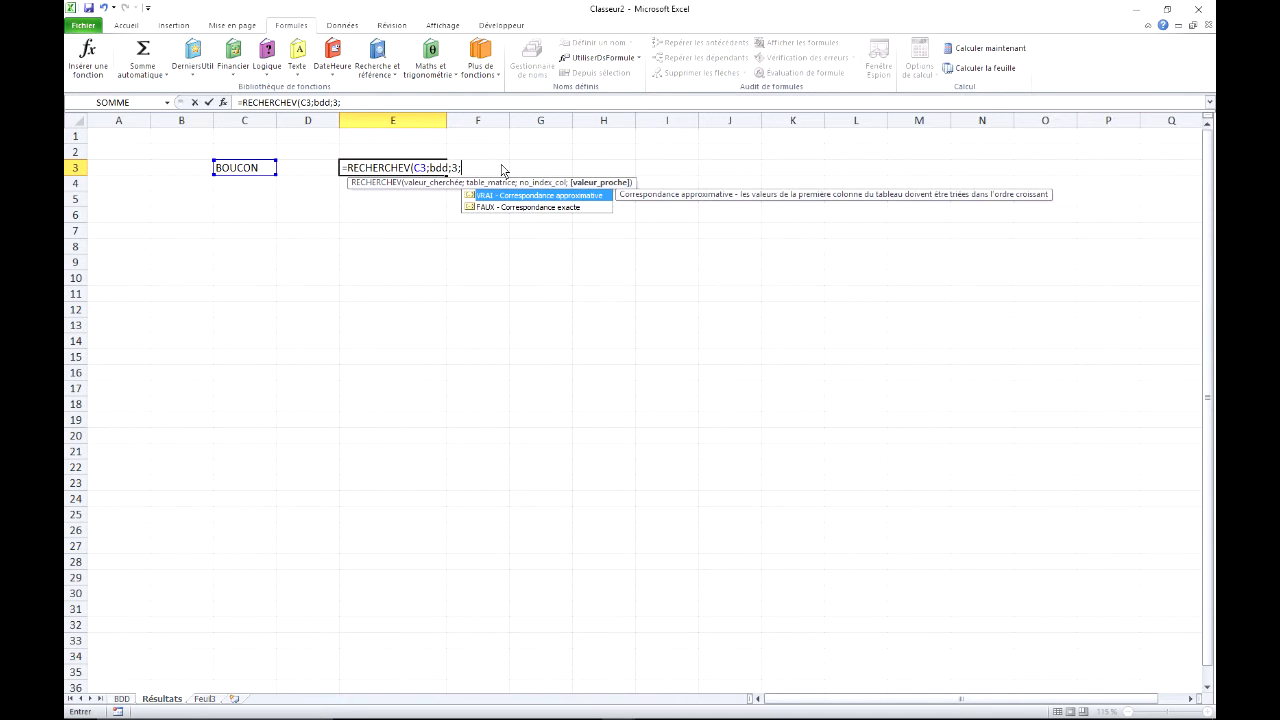
type(")")
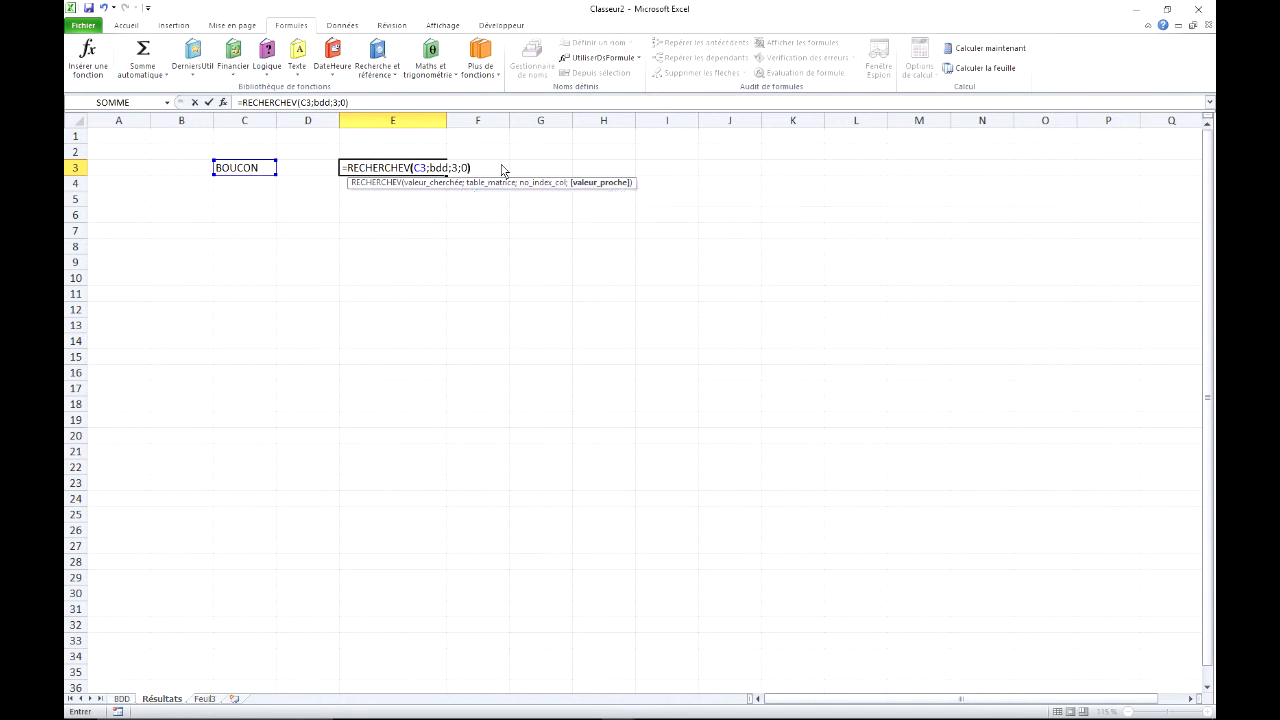
key("Return")
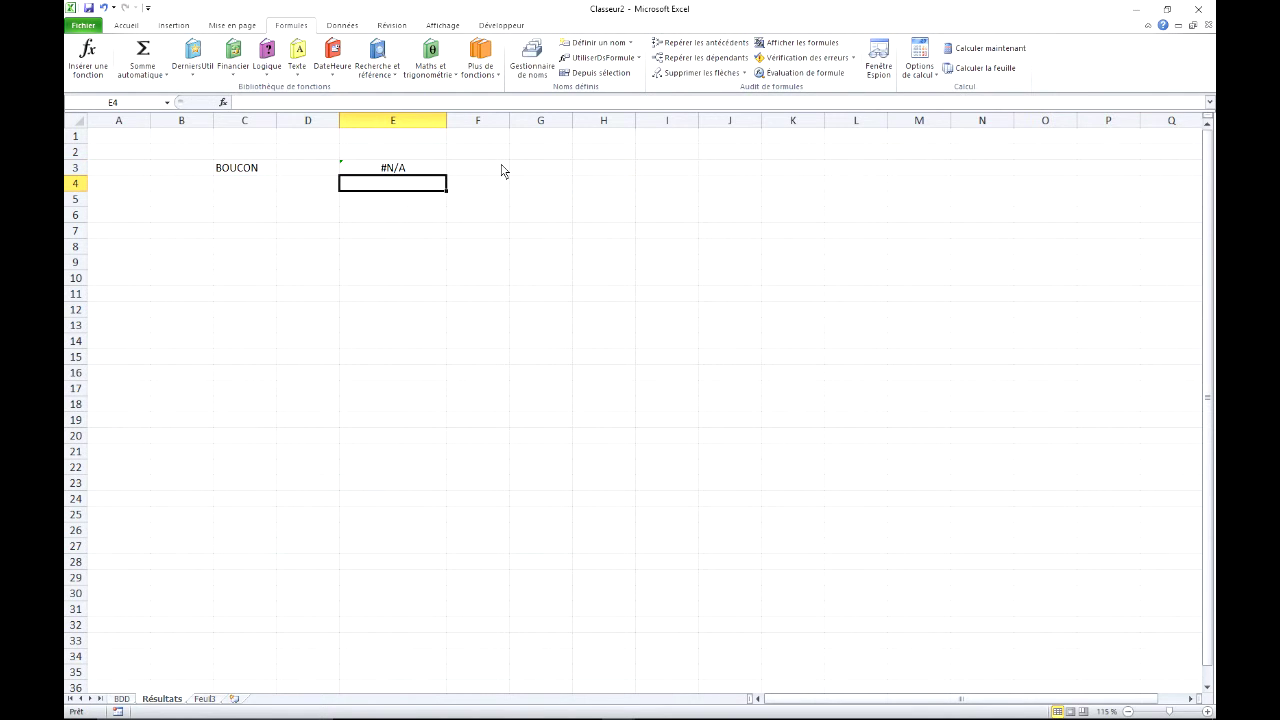
left_click(407, 171)
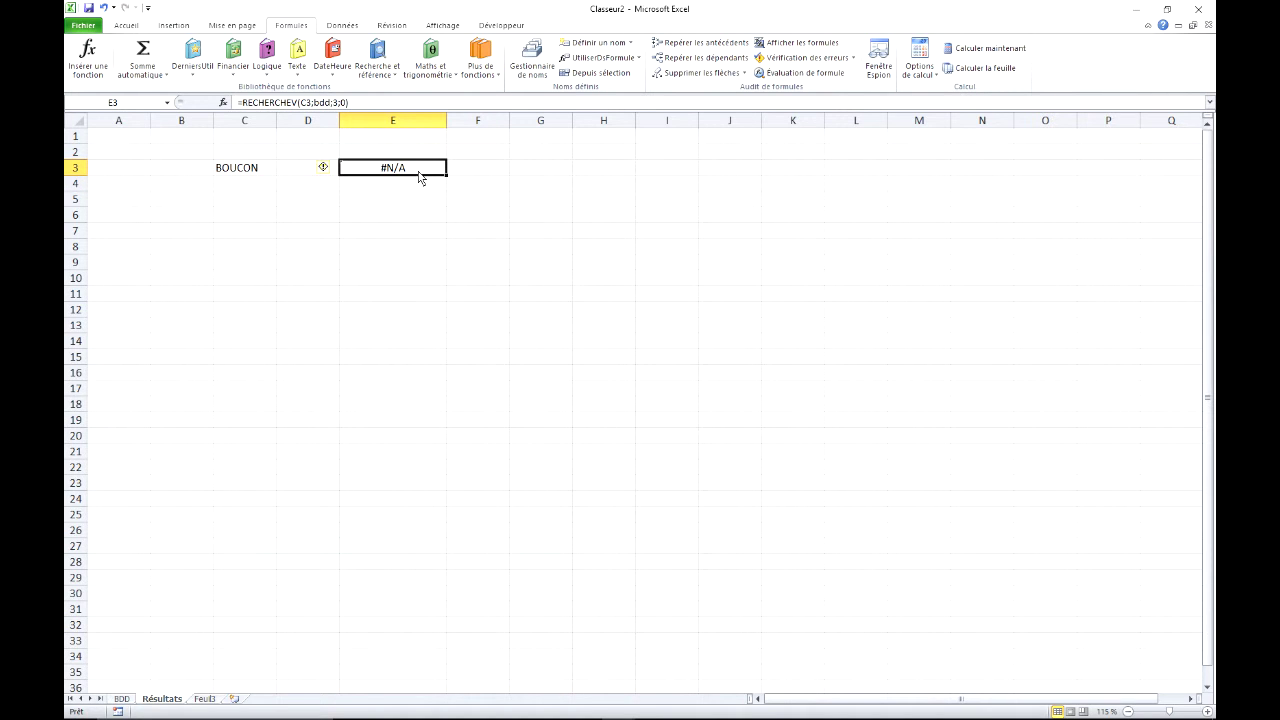
left_click(428, 186)
left_click(421, 171)
left_click(126, 700)
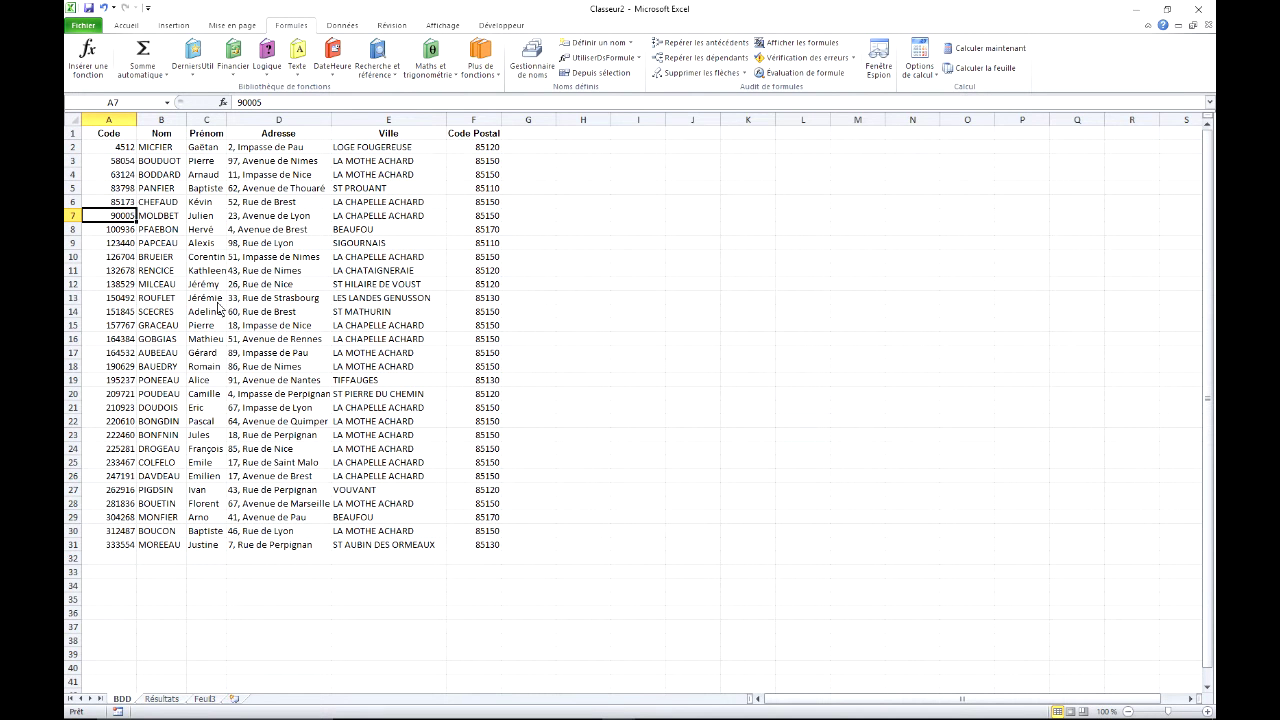
left_click(164, 175)
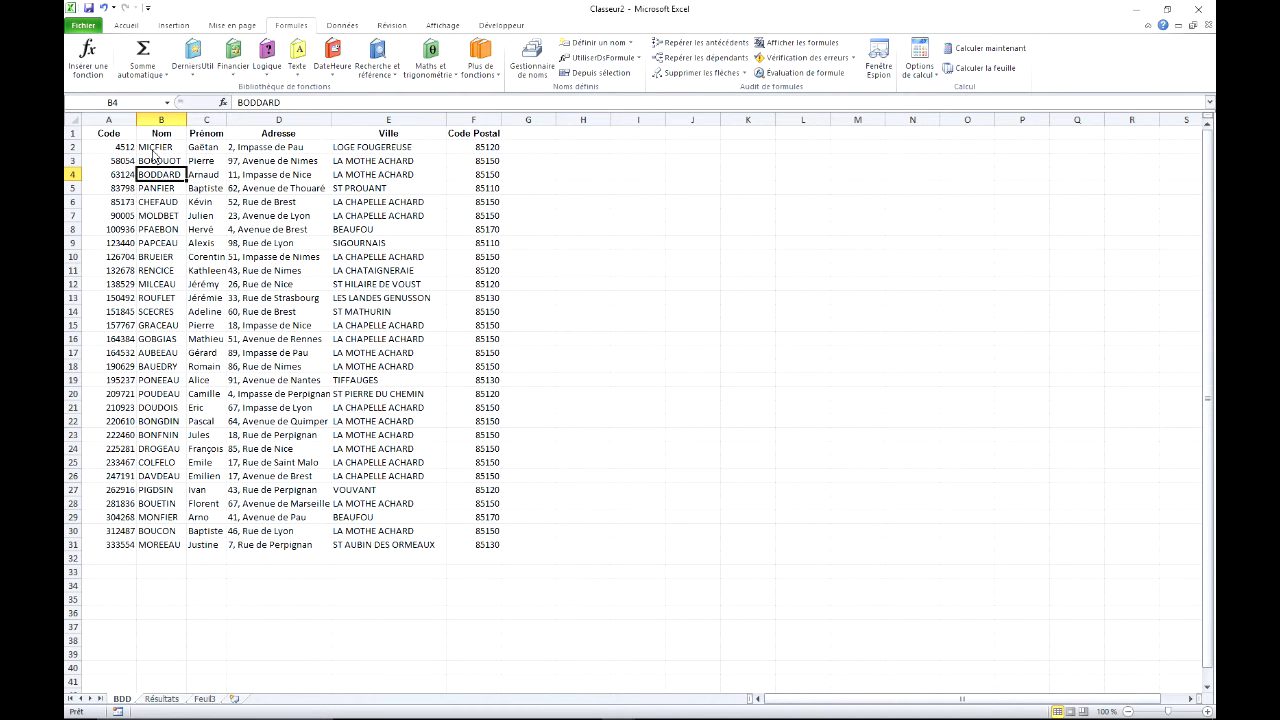
left_click(160, 147)
left_click(167, 102)
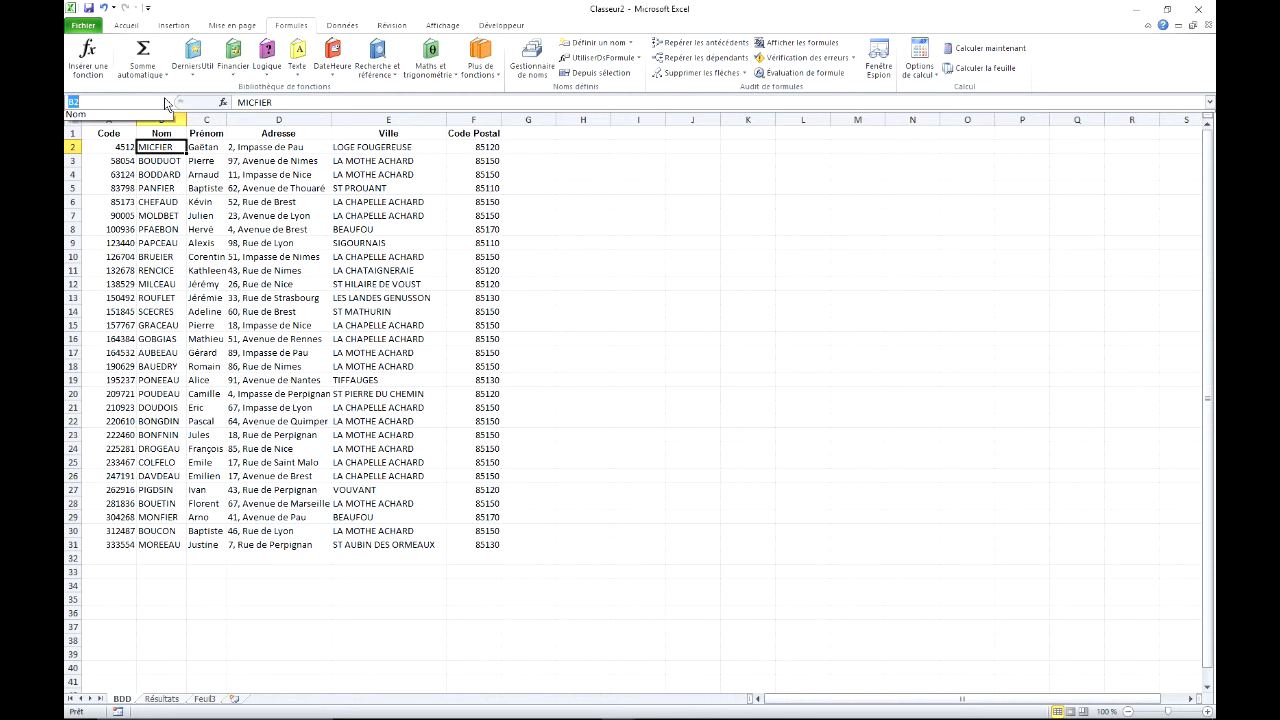
left_click(76, 118)
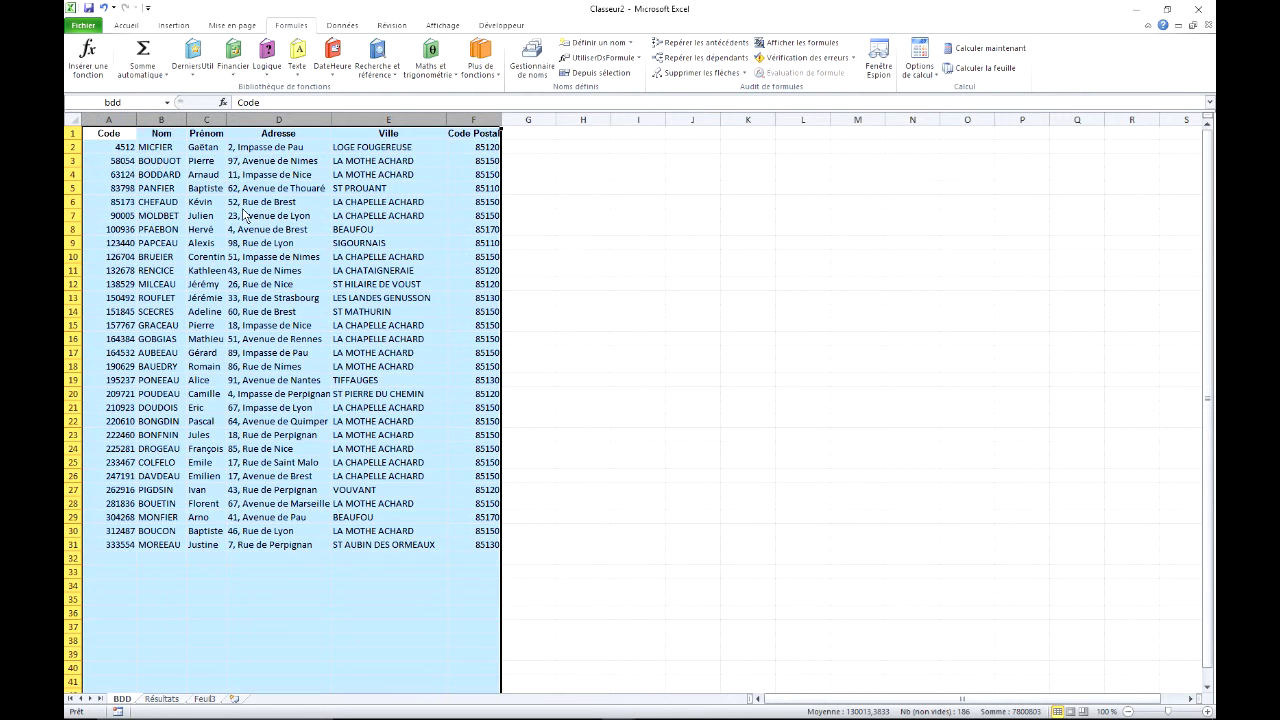
left_click(125, 190)
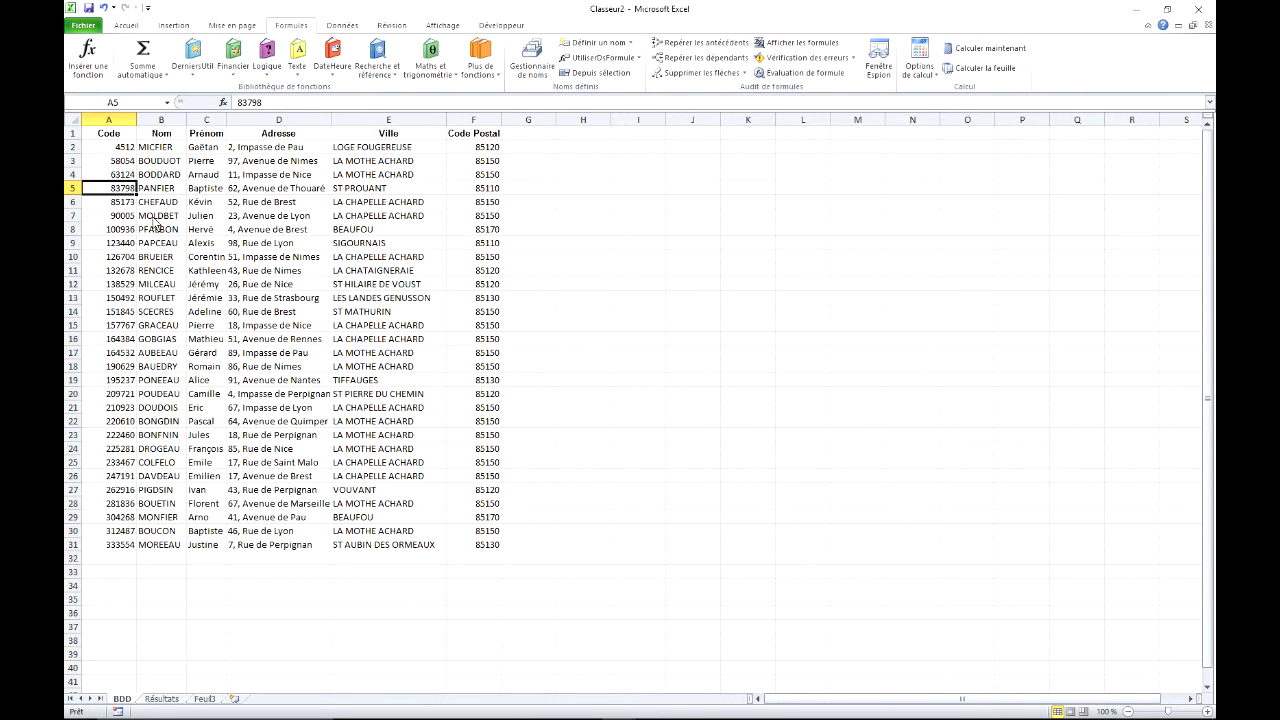
left_click_drag(161, 120, 473, 120)
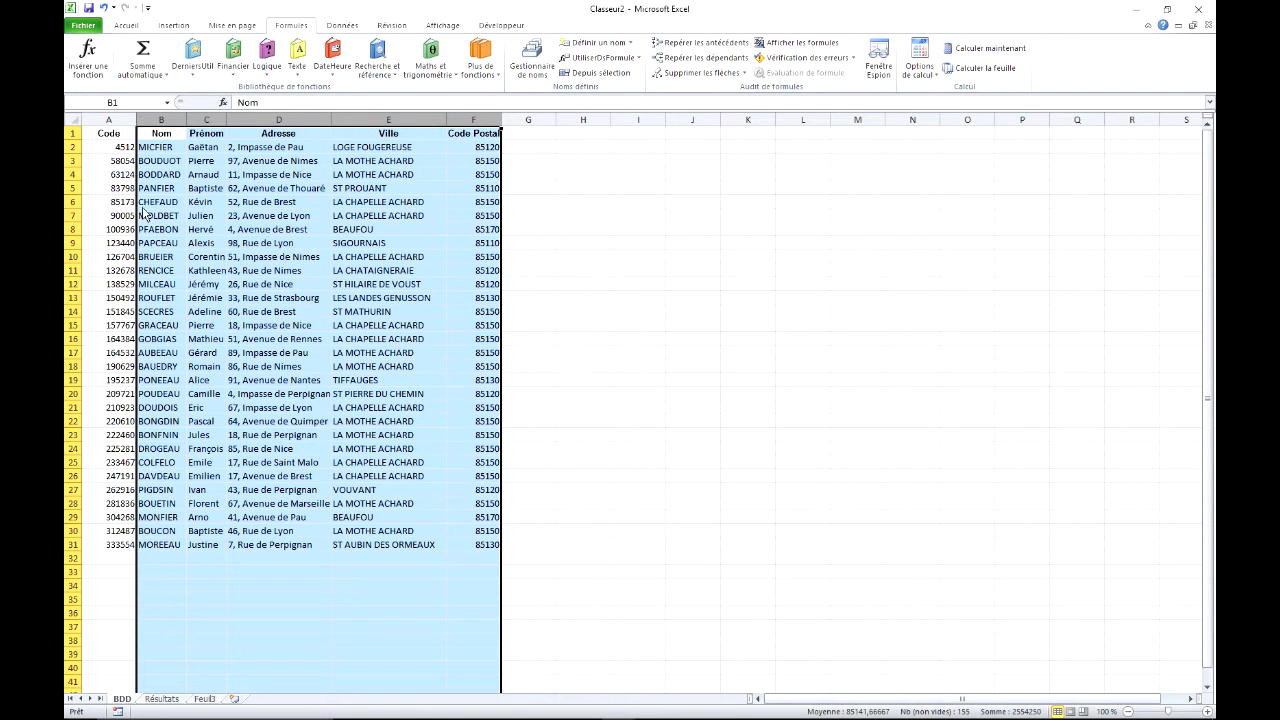
left_click(474, 160)
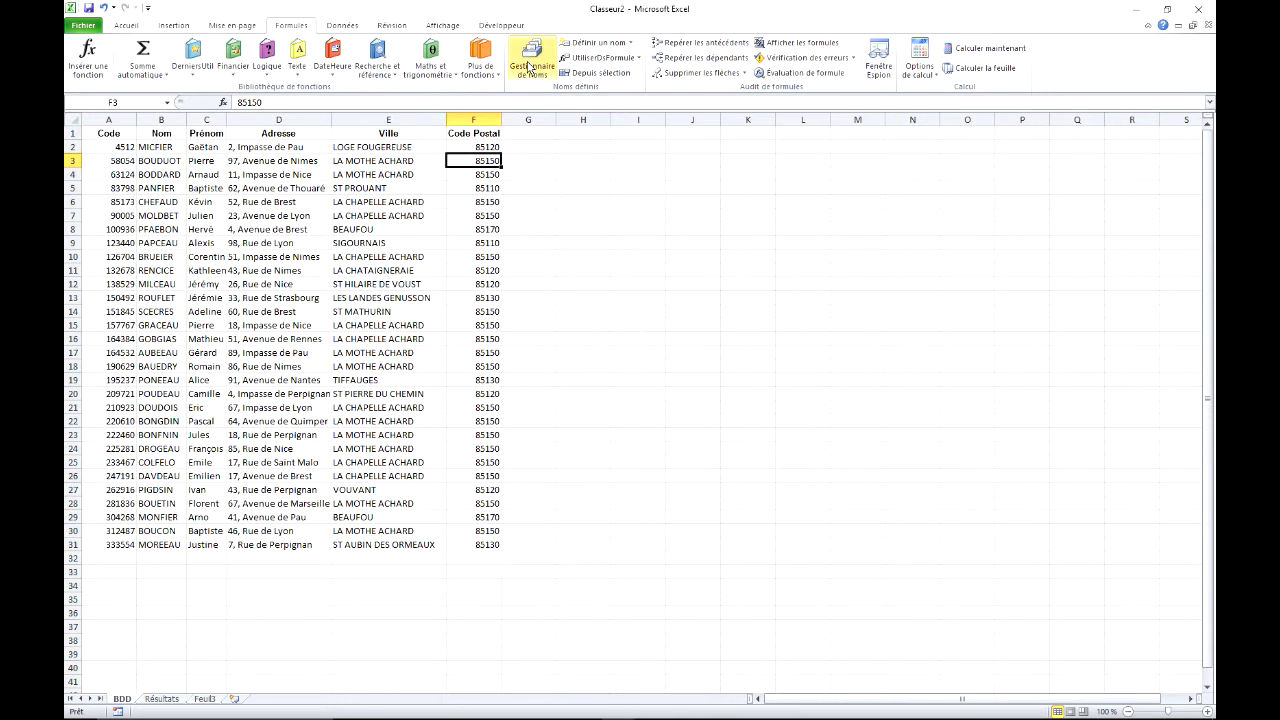
Step: In the Name Manager, change bdd's reference to =BDD!$B:$F
left_click(530, 66)
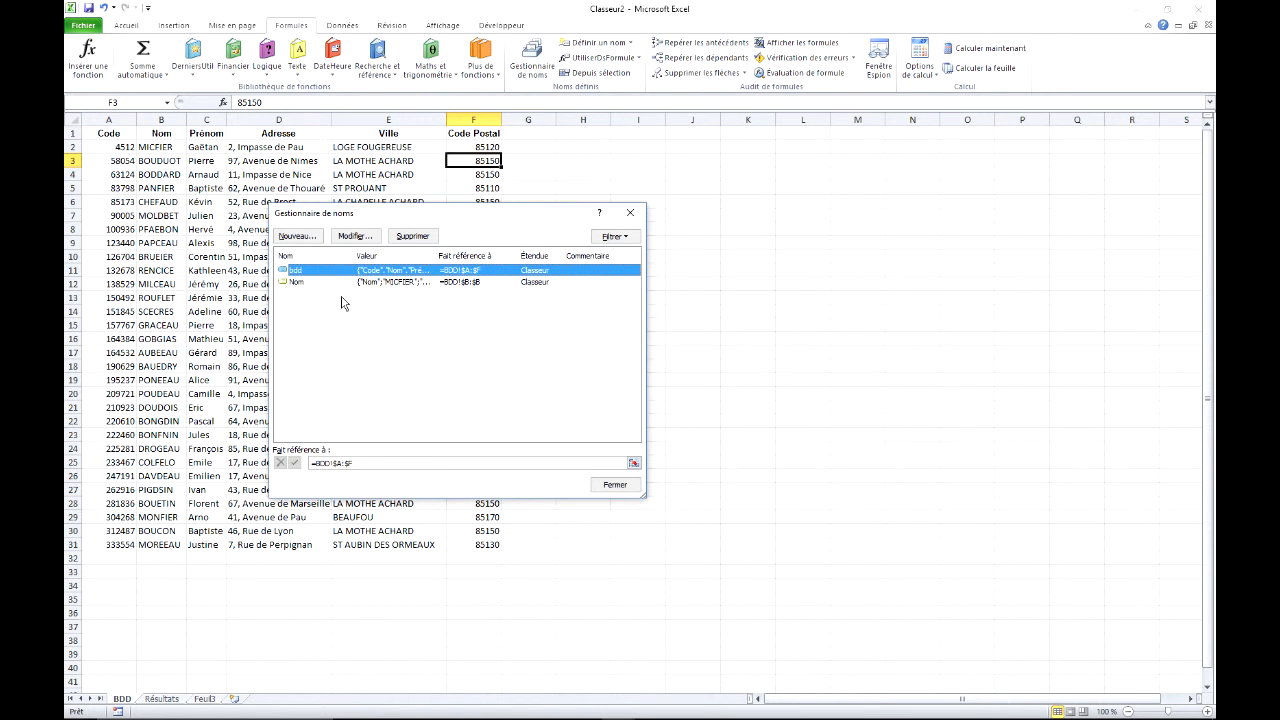
left_click(339, 465)
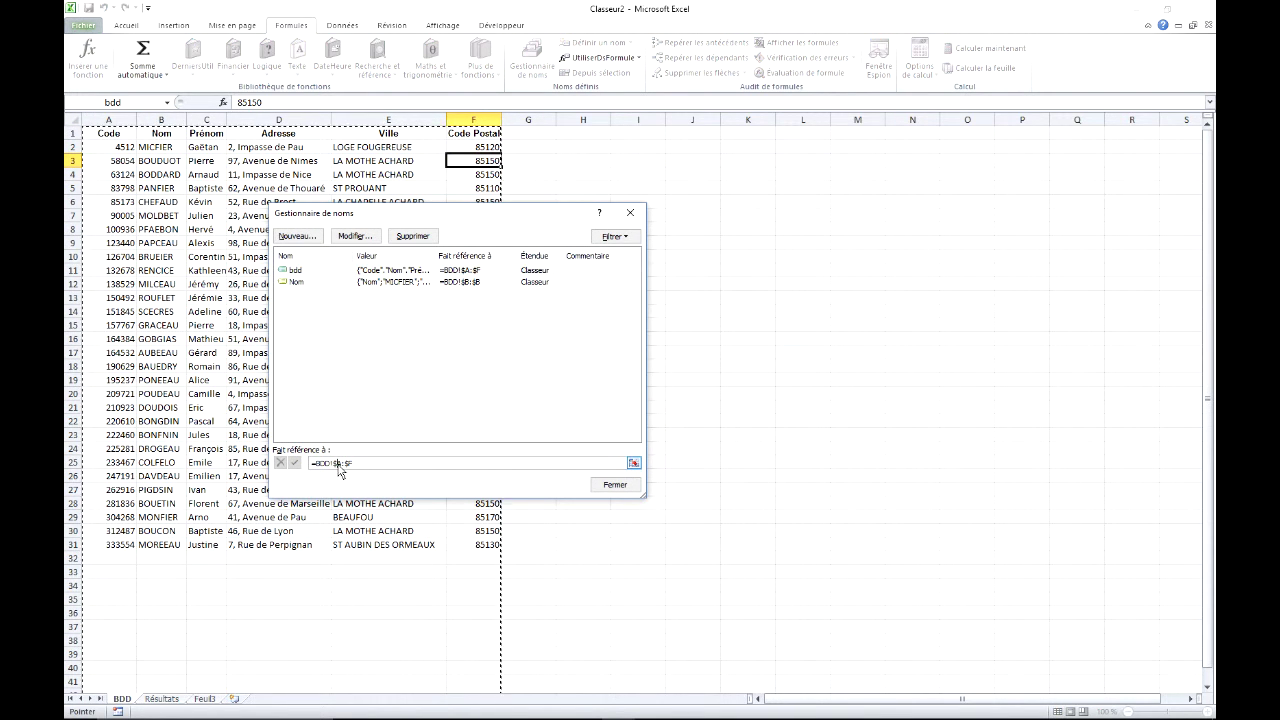
key("BackSpace")
key("BackSpace")
left_click(294, 463)
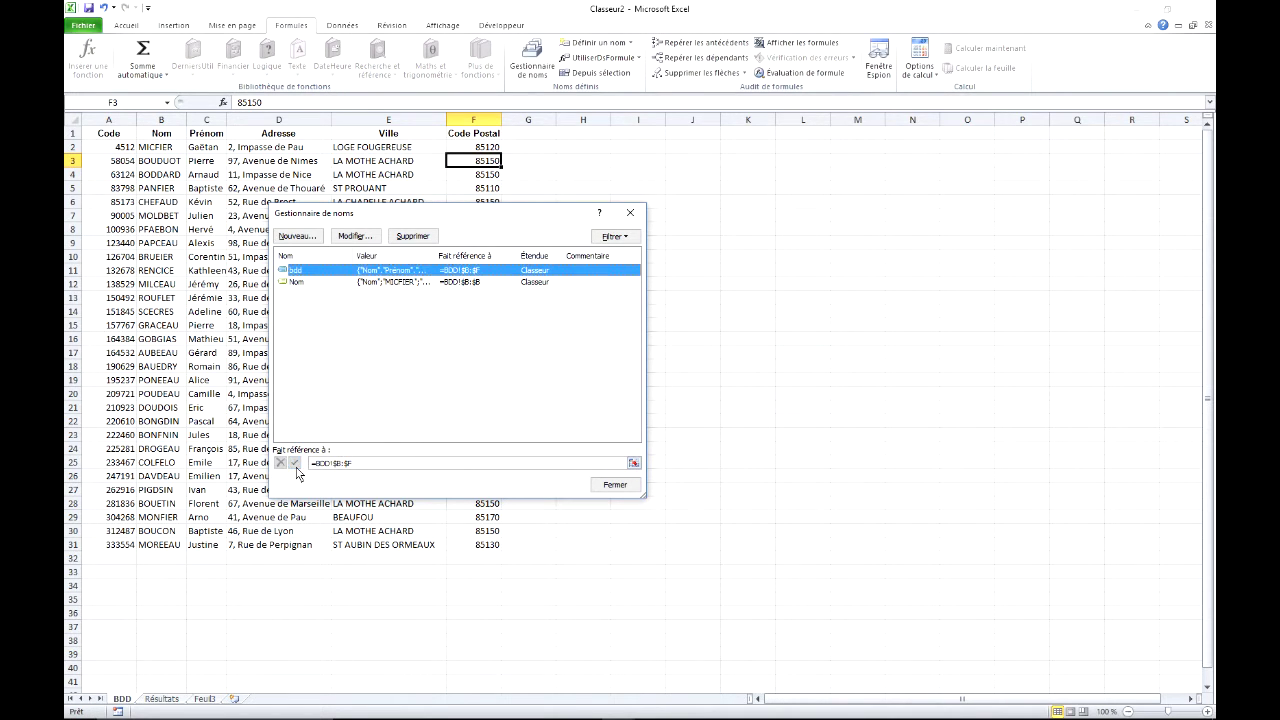
left_click(618, 486)
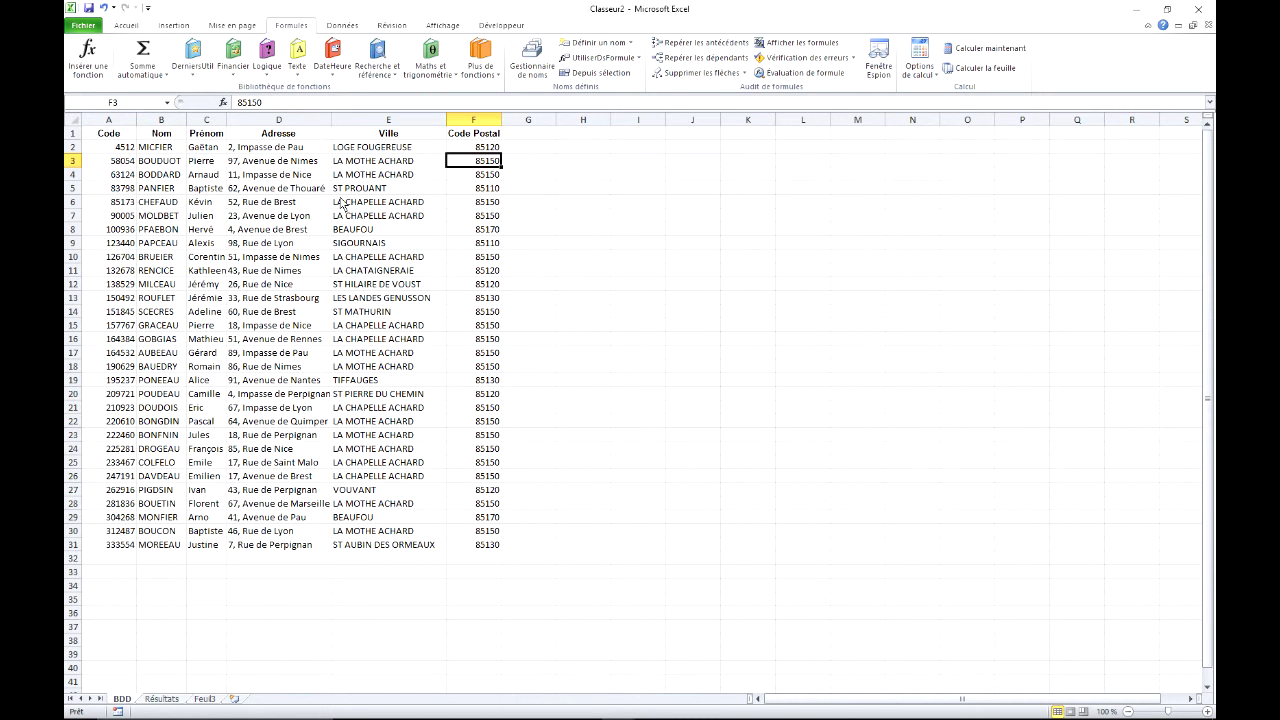
Step: Select bdd from the Name Box to verify it now spans columns B to F
left_click(167, 103)
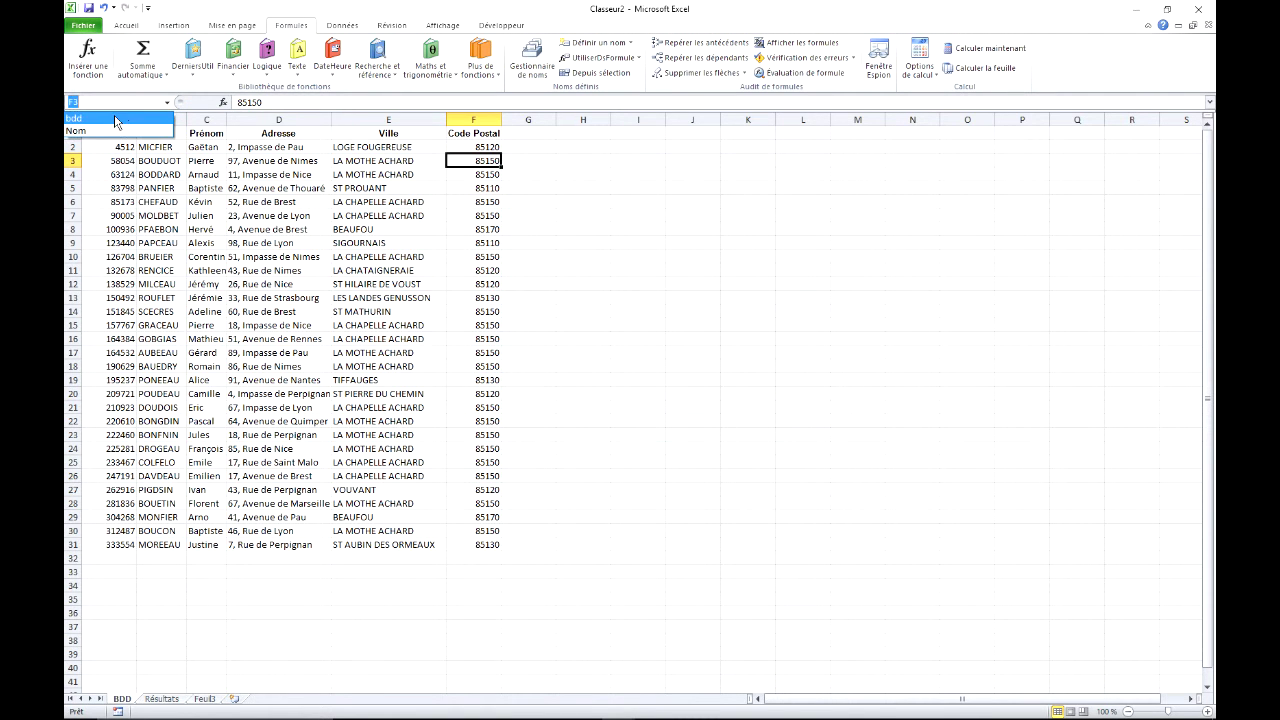
left_click(113, 120)
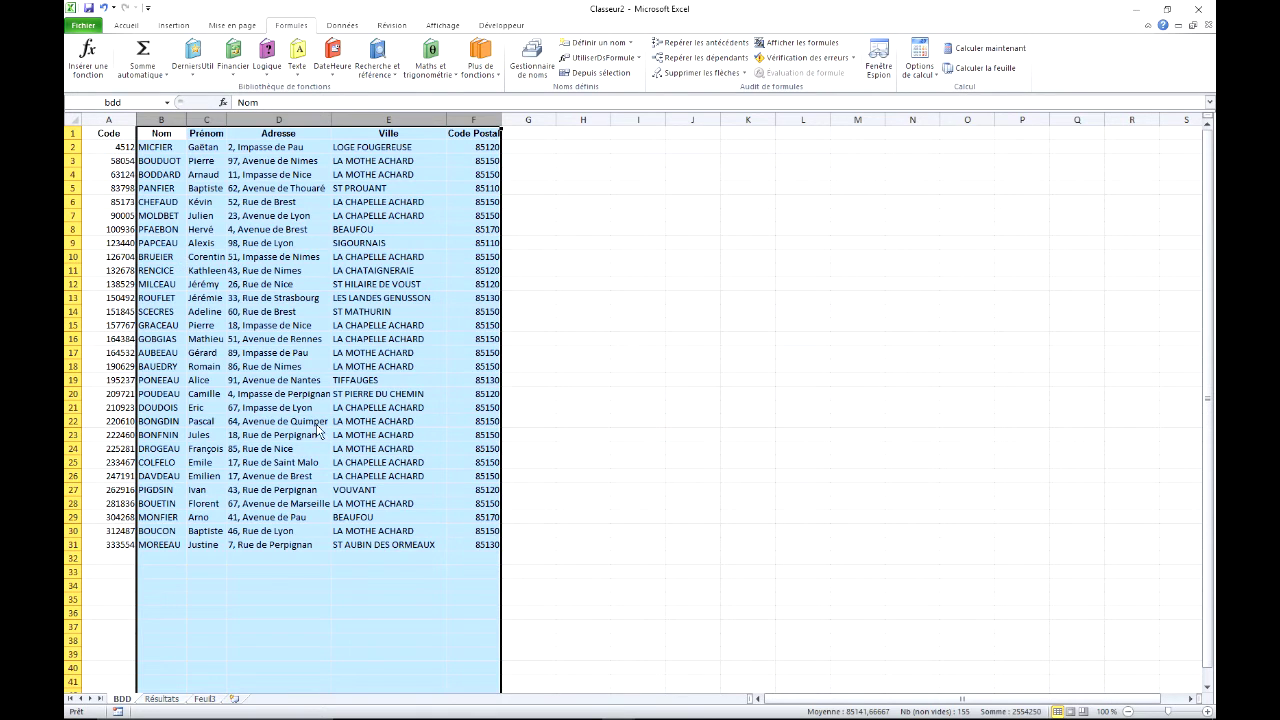
left_click(311, 424)
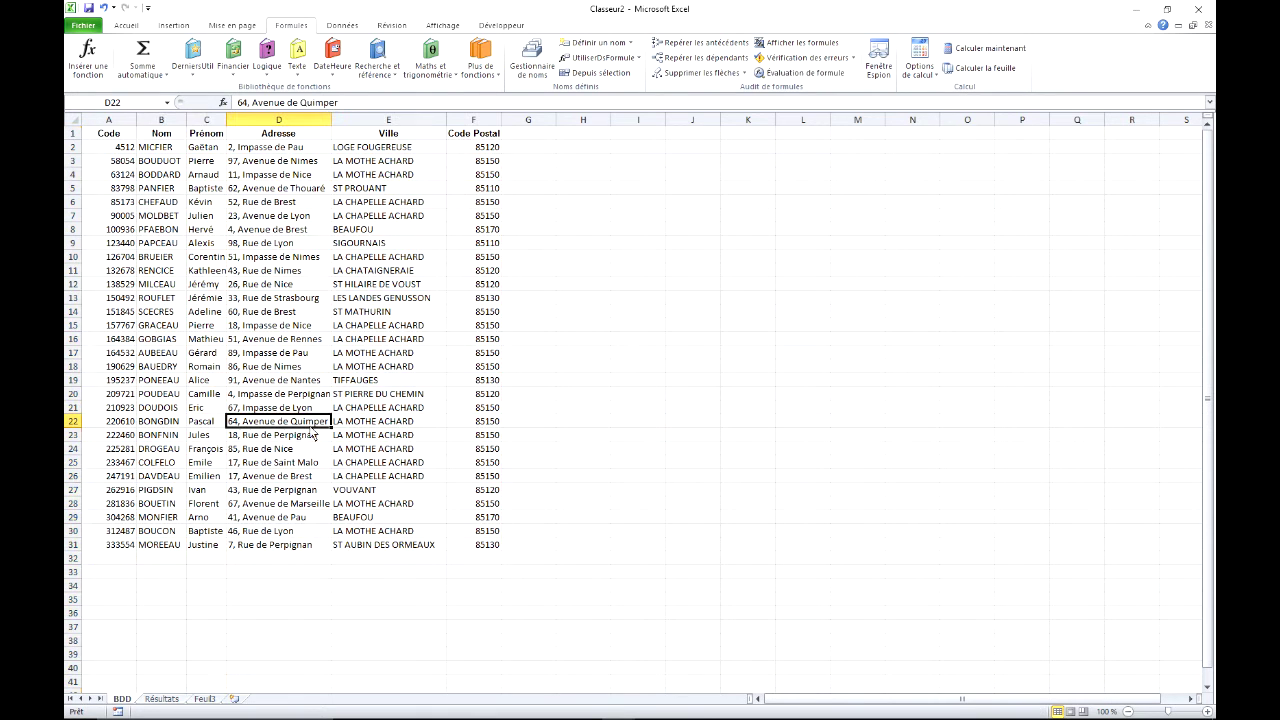
left_click(162, 699)
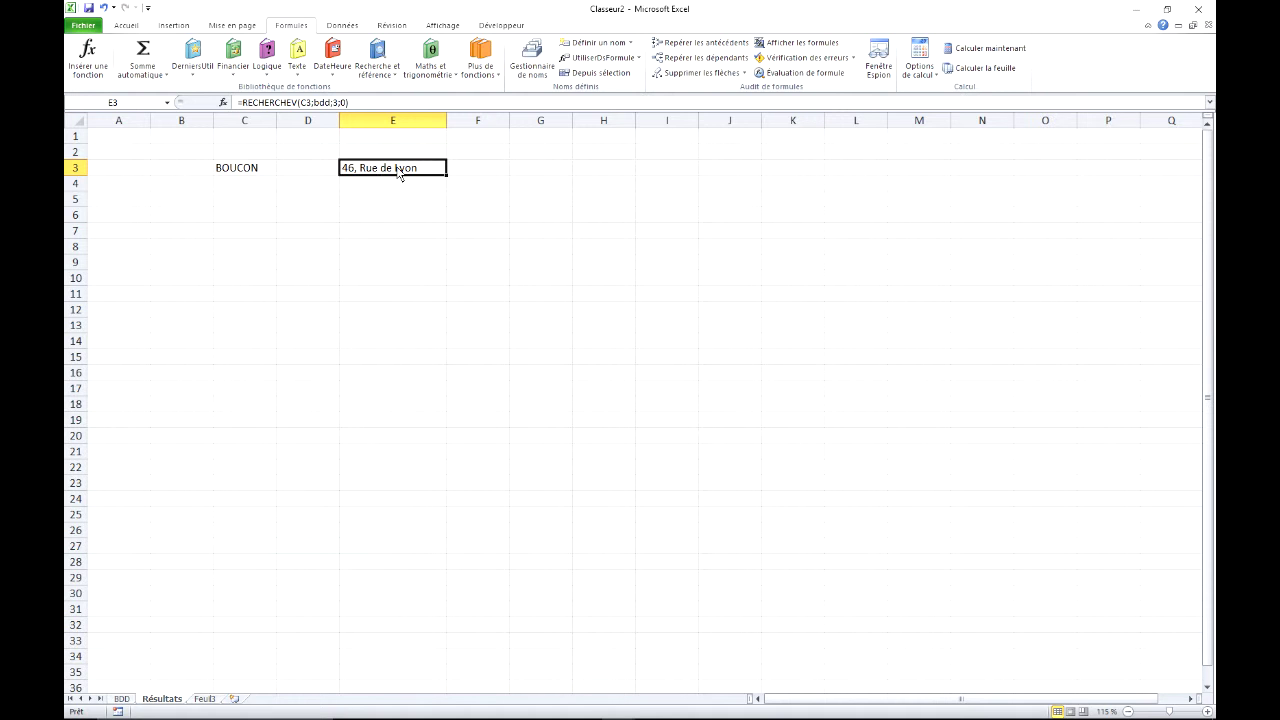
Step: Change E3's column index from 3 to 2 so it returns Baptiste
left_click(336, 104)
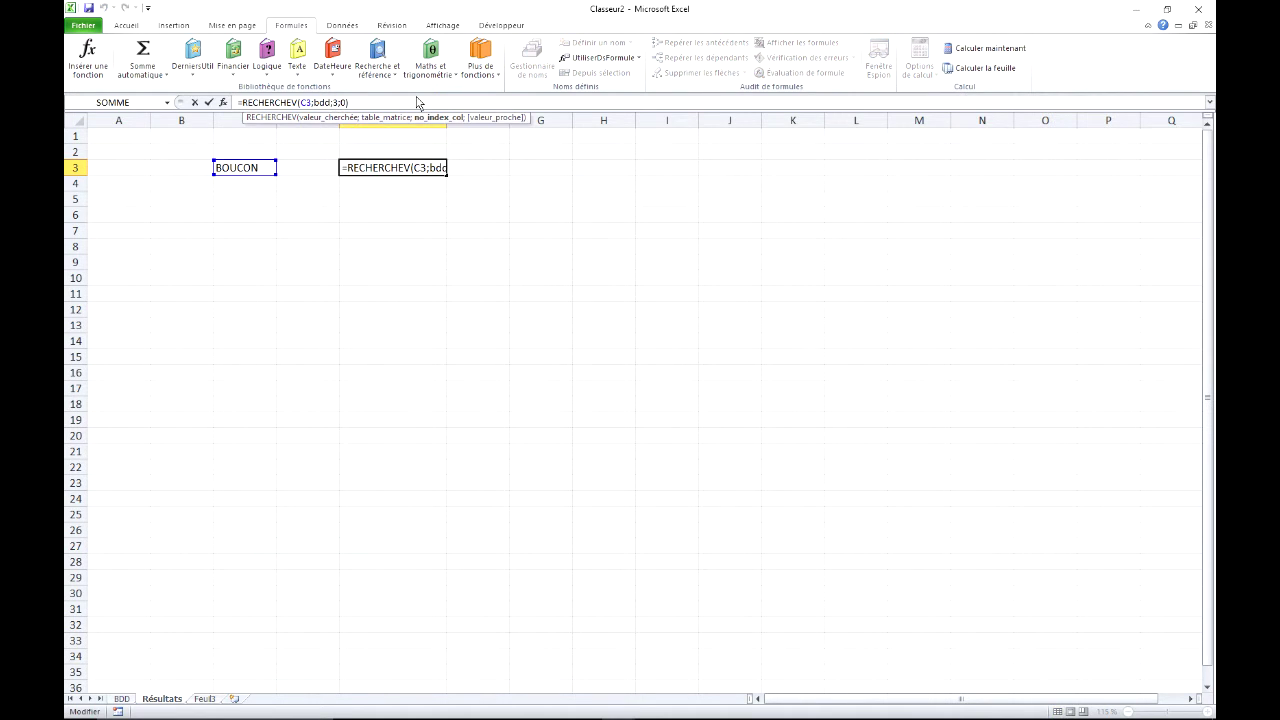
key("BackSpace")
type("2")
key("Return")
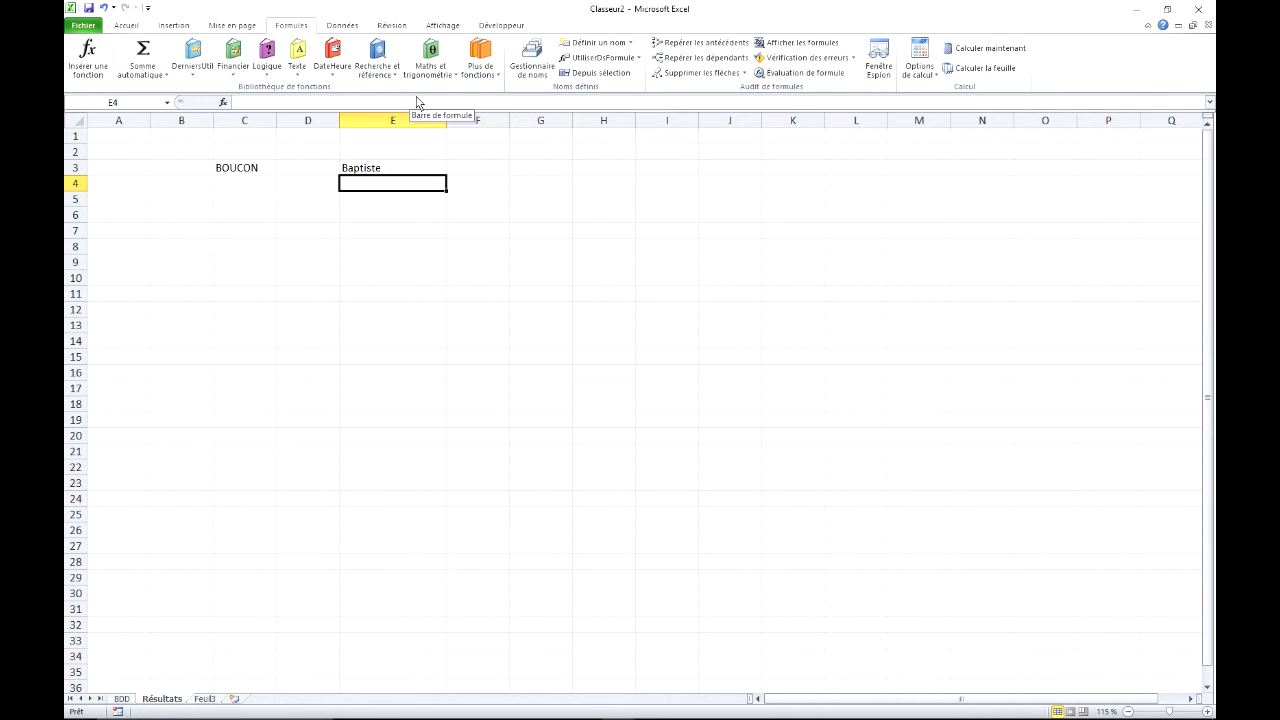
Step: Reselect E3 to check the updated formula, then view the BDD sheet
left_click(402, 200)
left_click(403, 186)
left_click(395, 172)
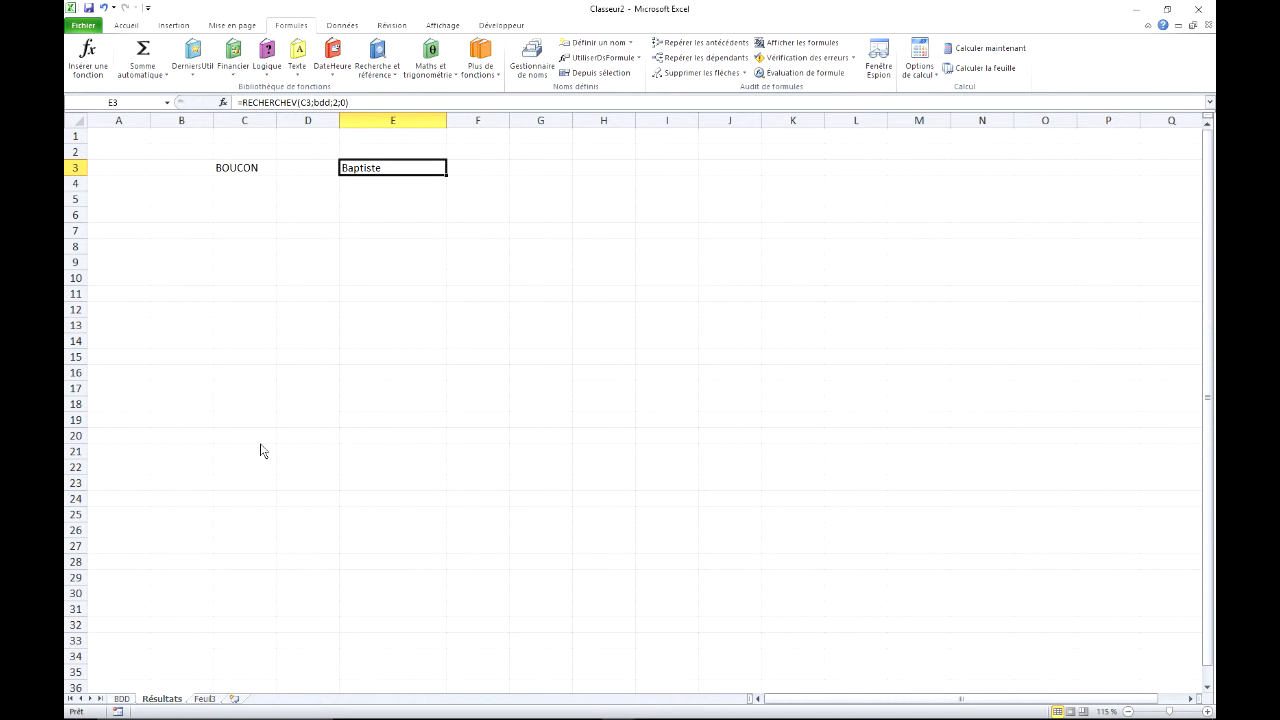
left_click(128, 700)
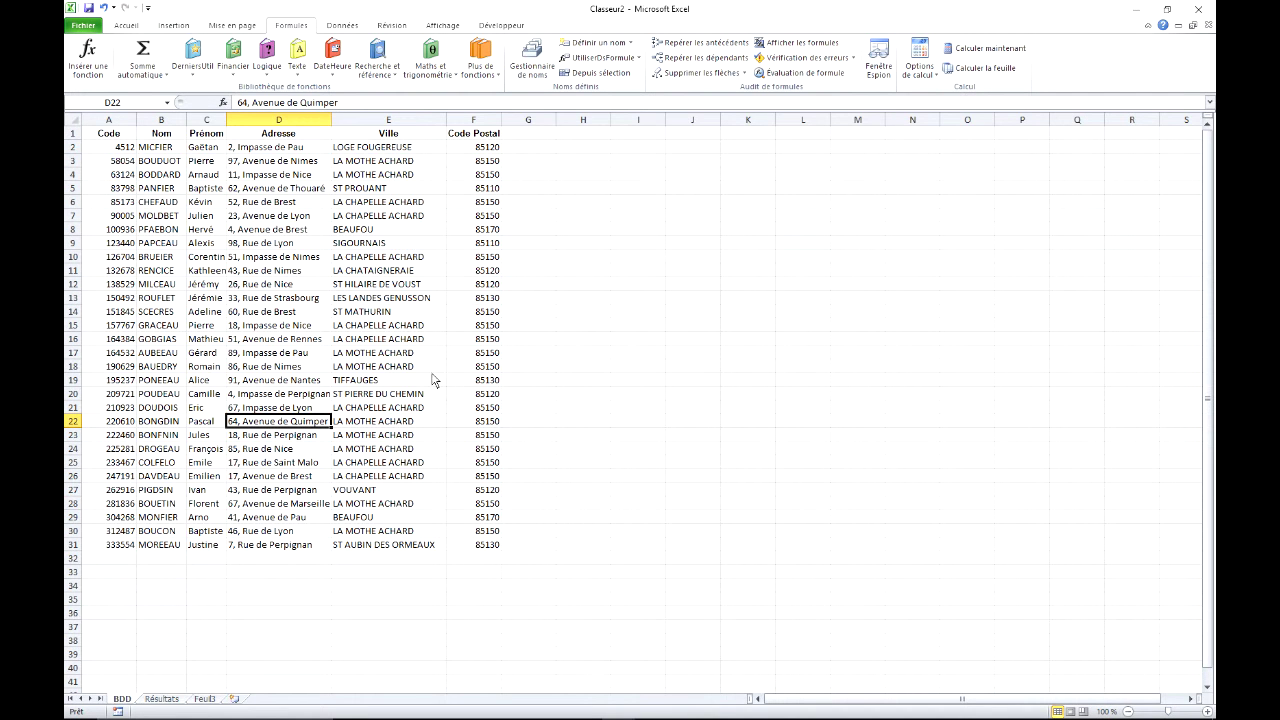
left_click_drag(161, 124, 473, 120)
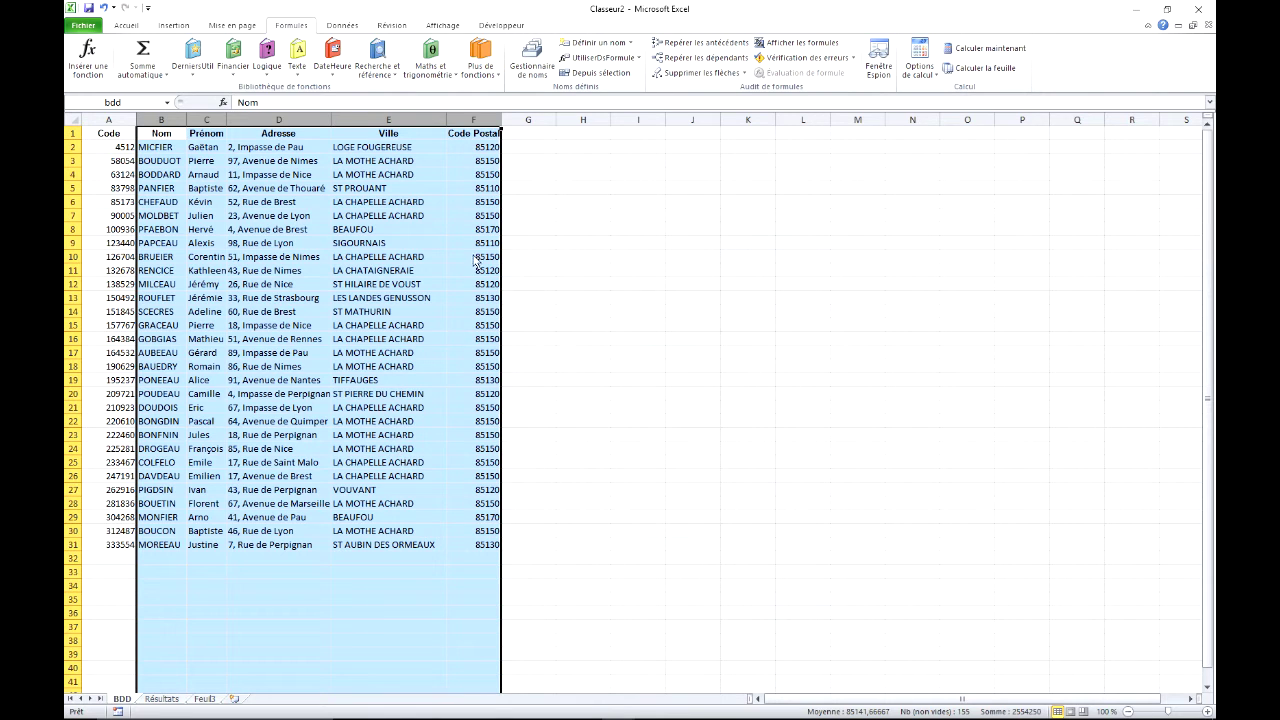
left_click(170, 176)
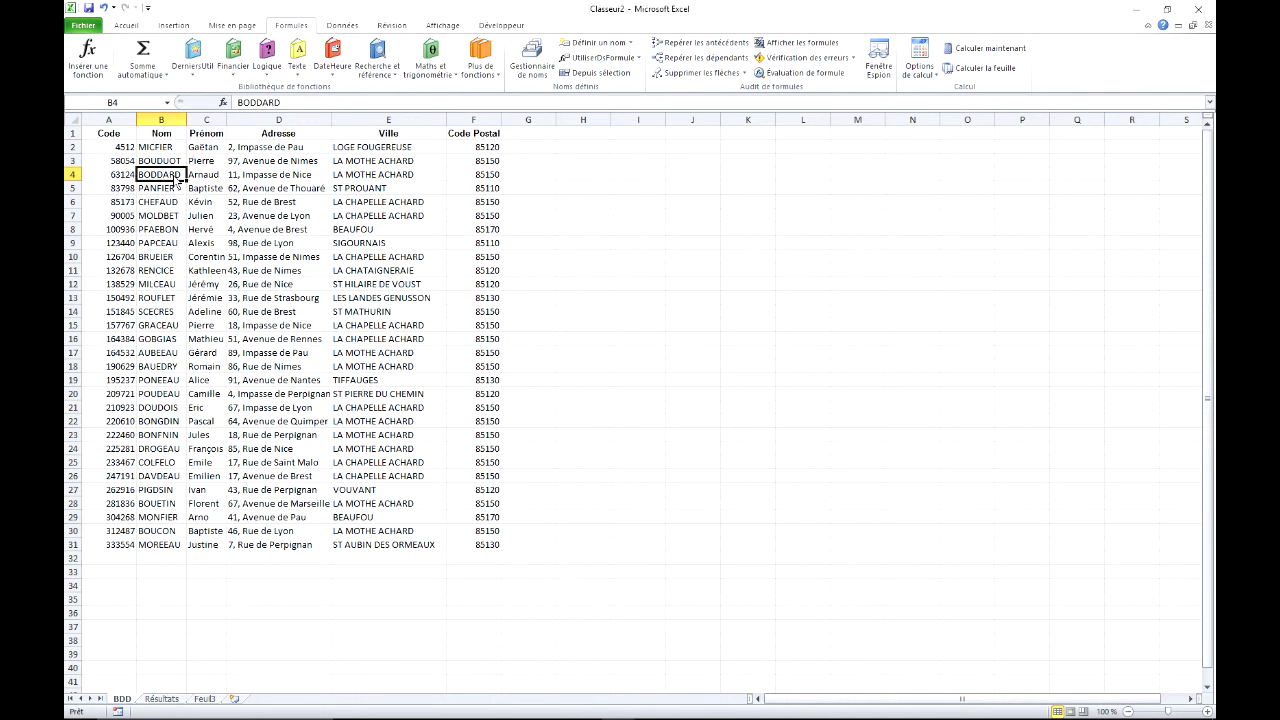
left_click(163, 161)
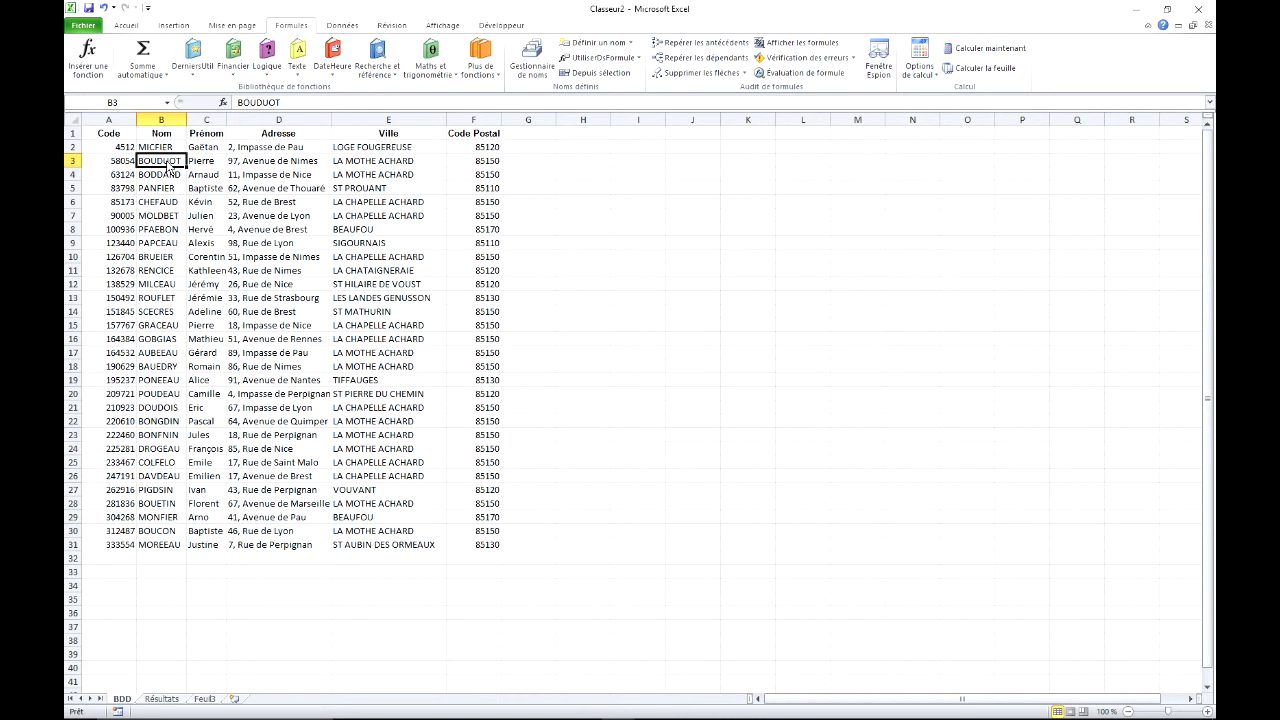
key("ctrl+Page_Down")
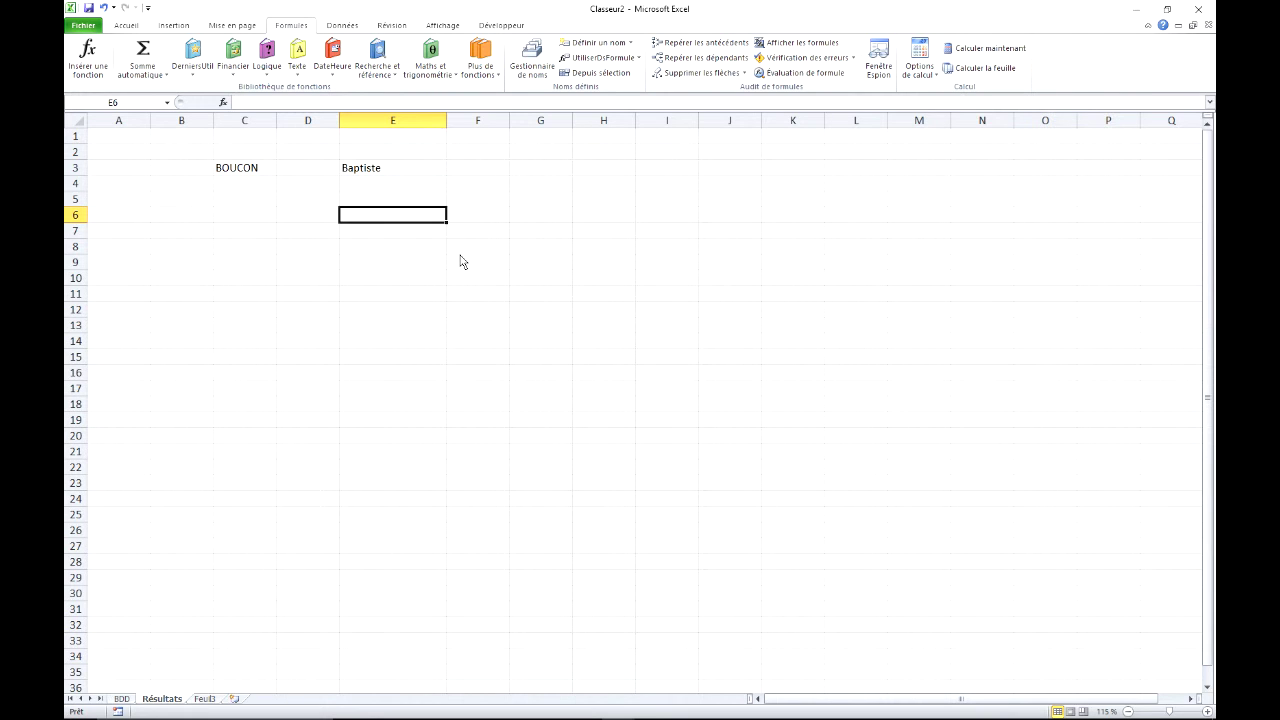
left_click(419, 177)
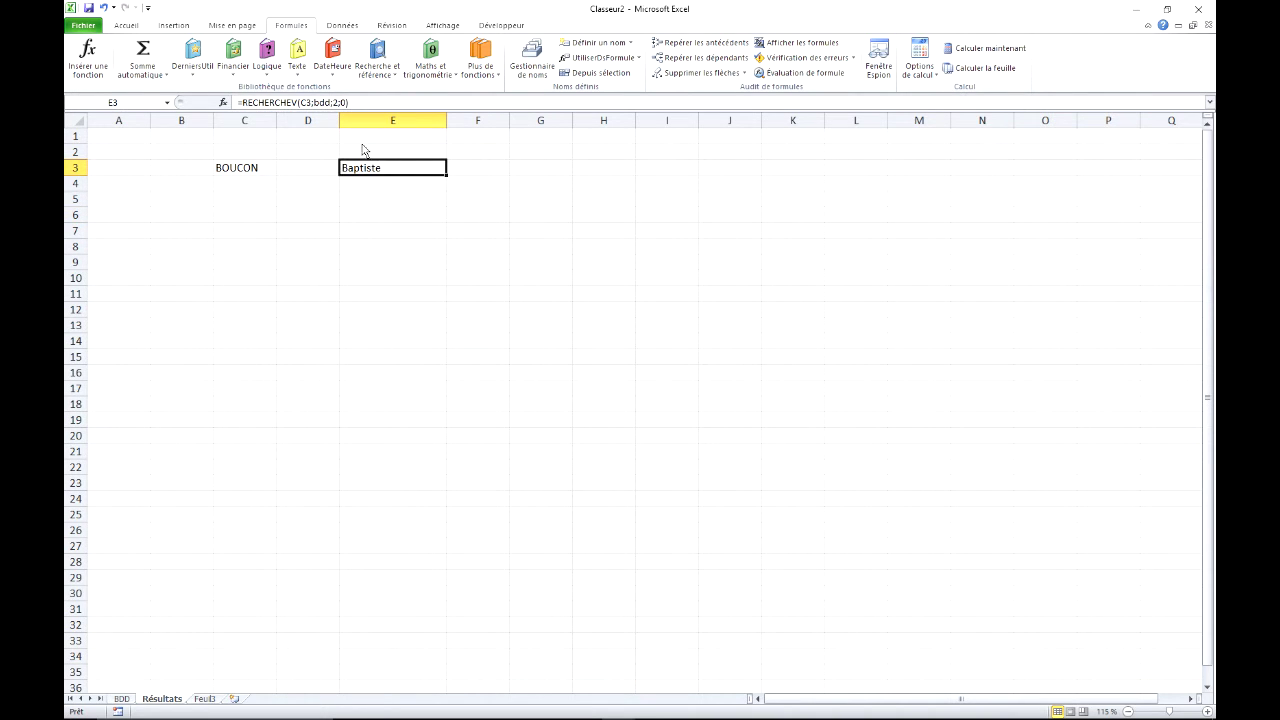
Step: Replace E3's column index 2 with 1, then delete it, leaving RECHERCHEV(C3;bdd;;0)
left_click(332, 102)
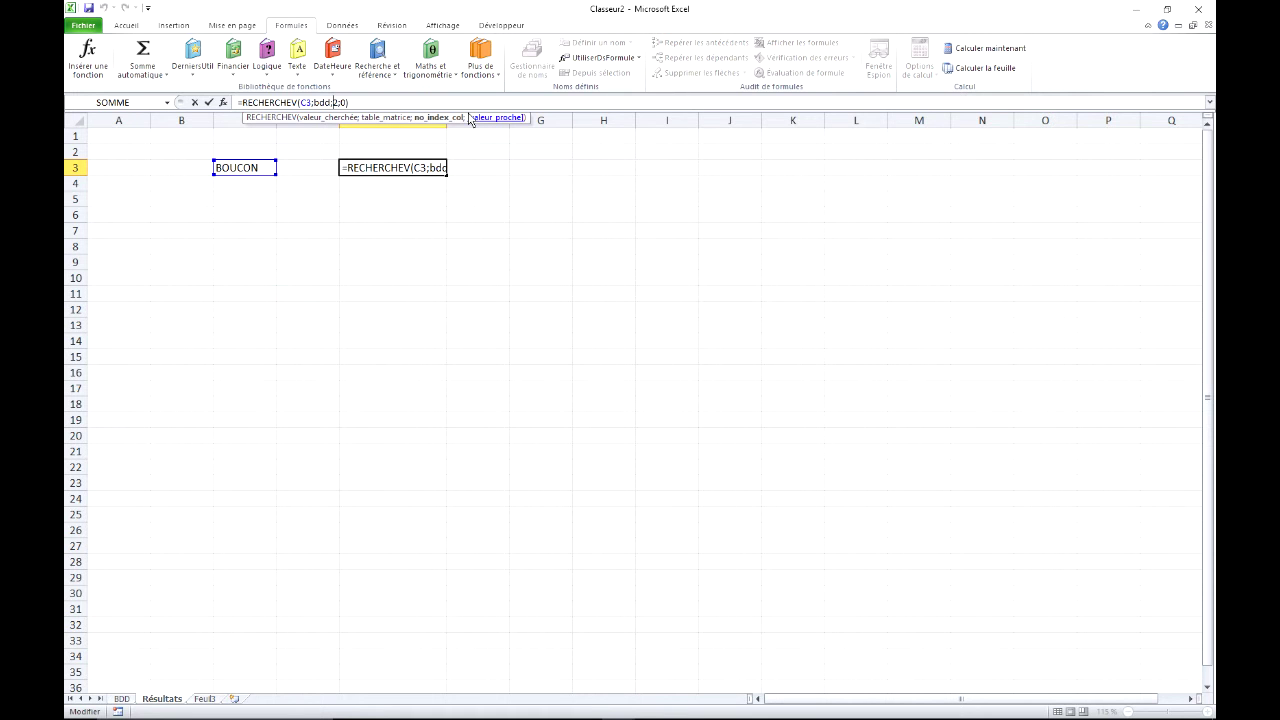
key("BackSpace")
type("1")
key("BackSpace")
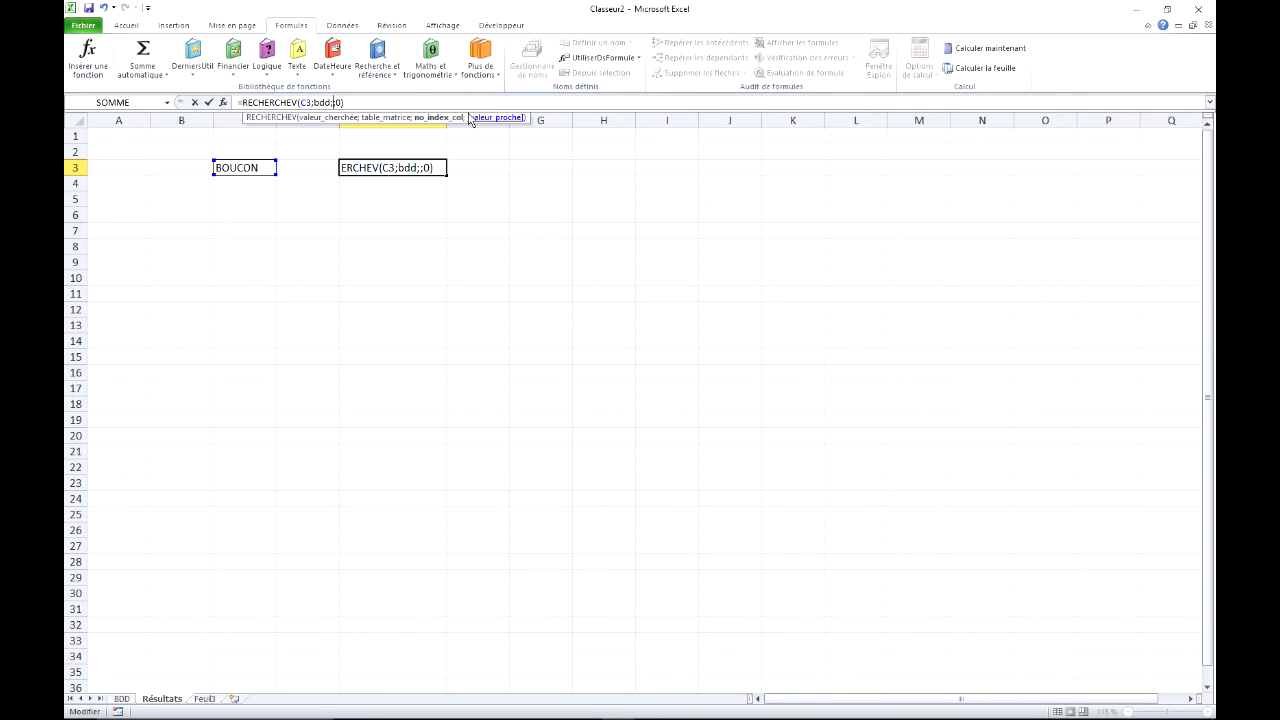